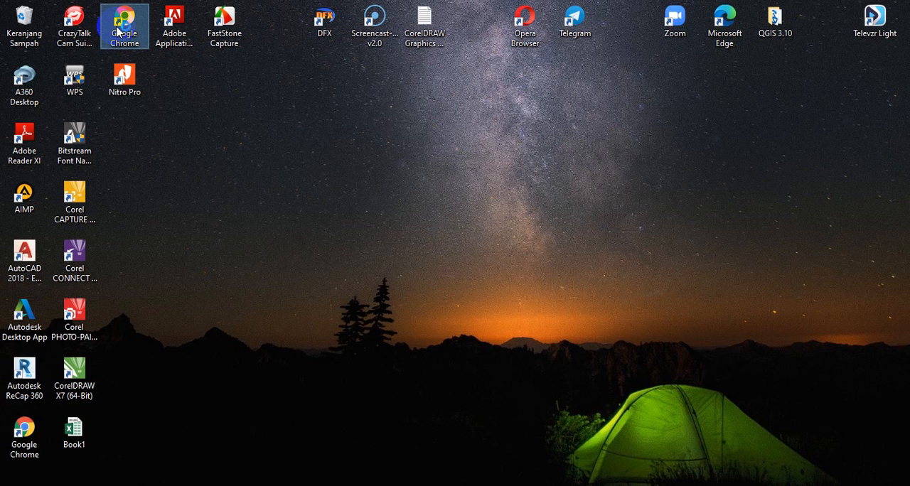
# - Open Google Chrome, search the web for "google form" and go to the Google Forms sign-in result
pyautogui.doubleClick(120, 31)
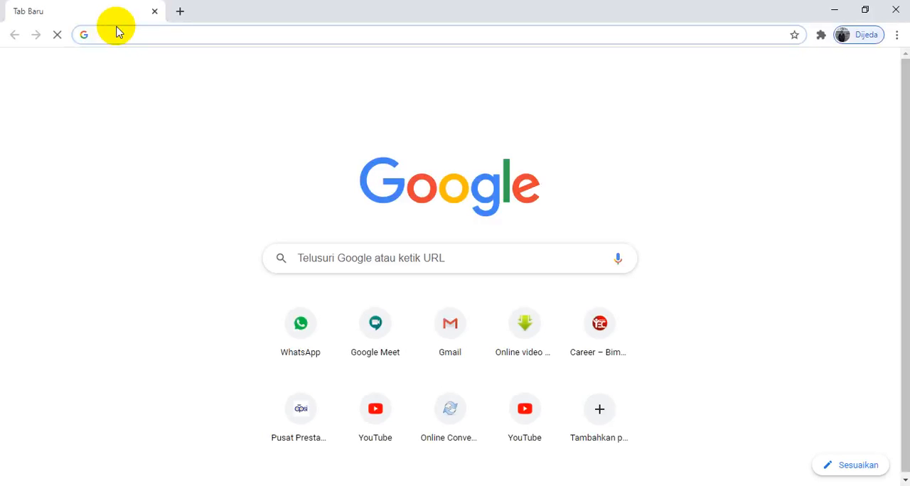
pyautogui.click(128, 35)
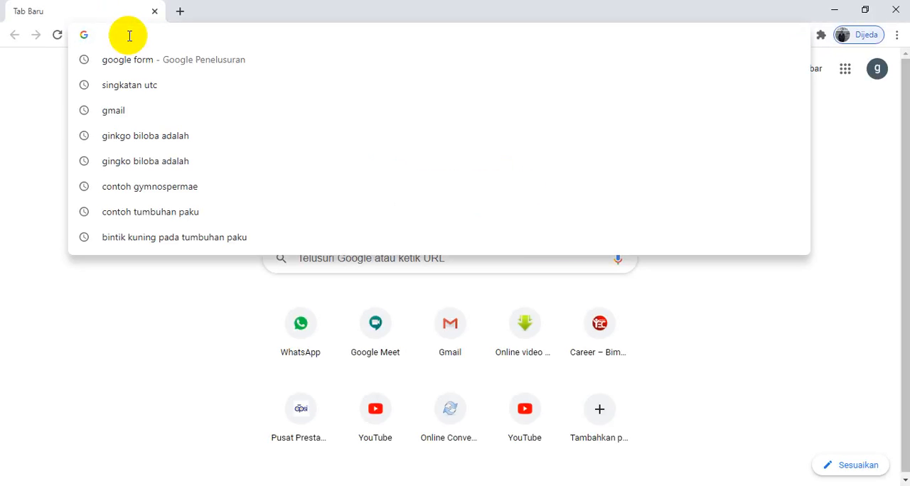
pyautogui.write('google')
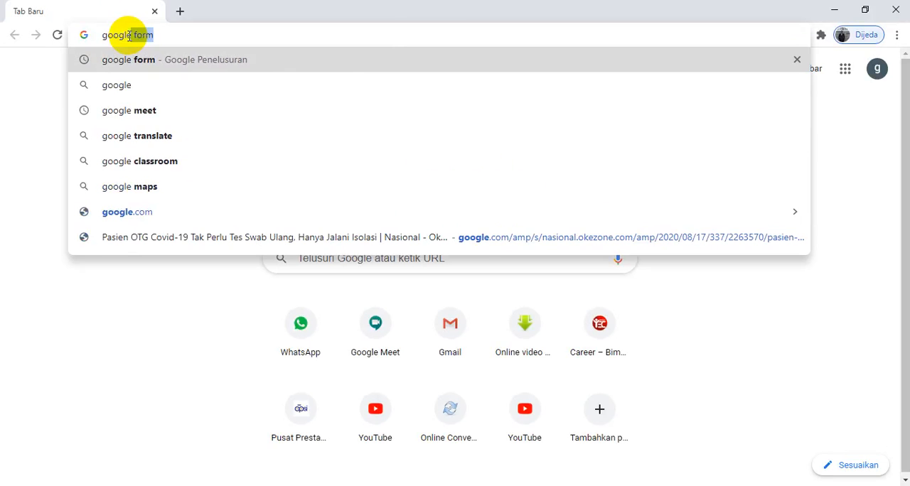
pyautogui.press('Return')
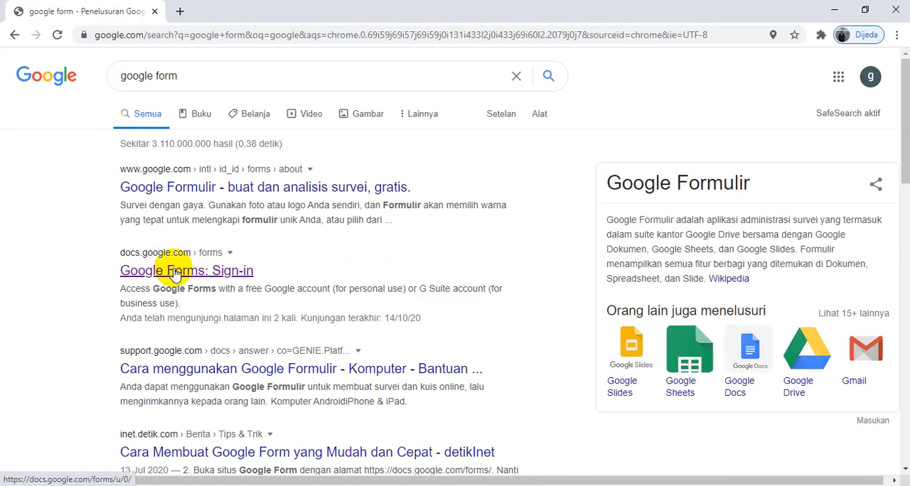
pyautogui.click(175, 273)
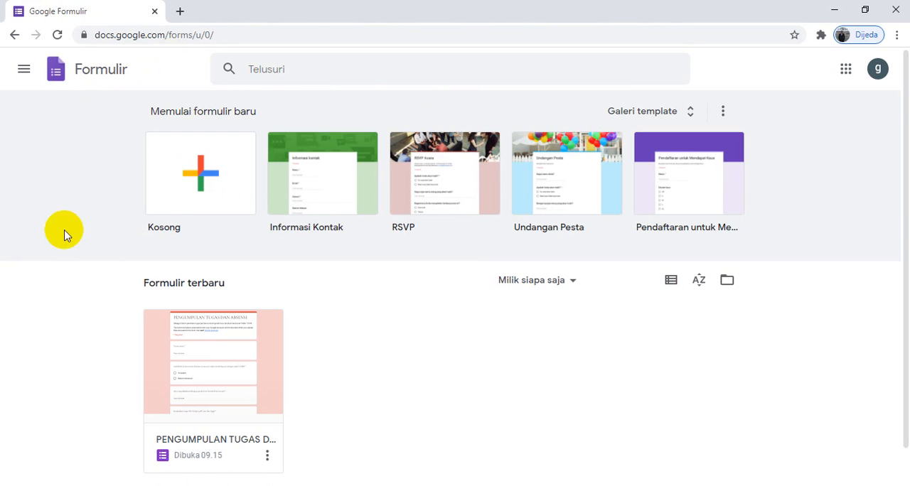
# - Check which Google account is signed in and create a new blank form
pyautogui.click(879, 71)
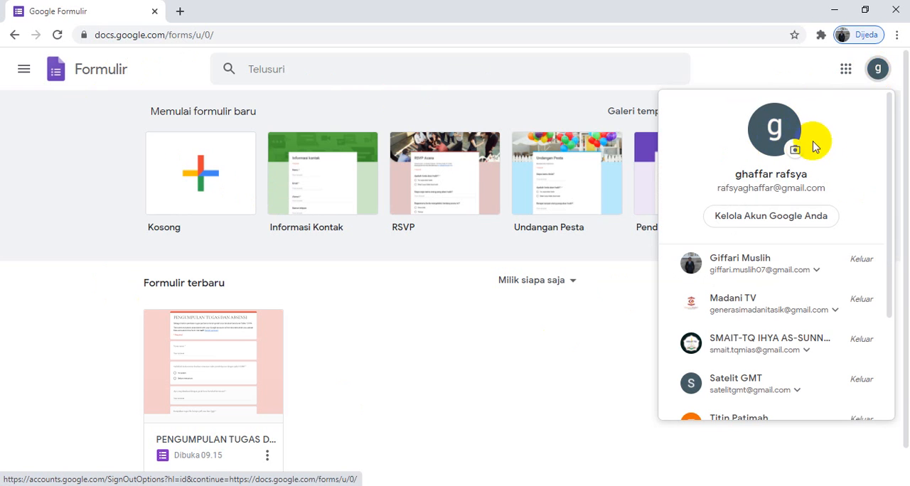
pyautogui.click(732, 75)
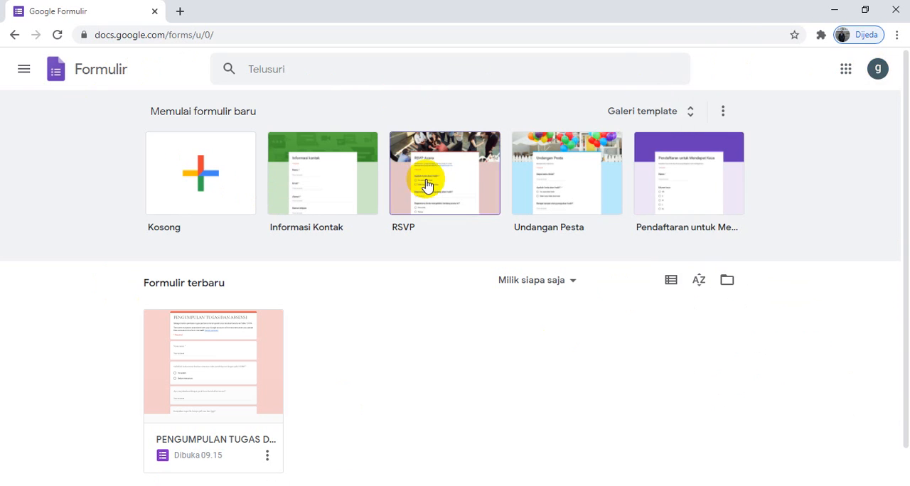
pyautogui.click(240, 187)
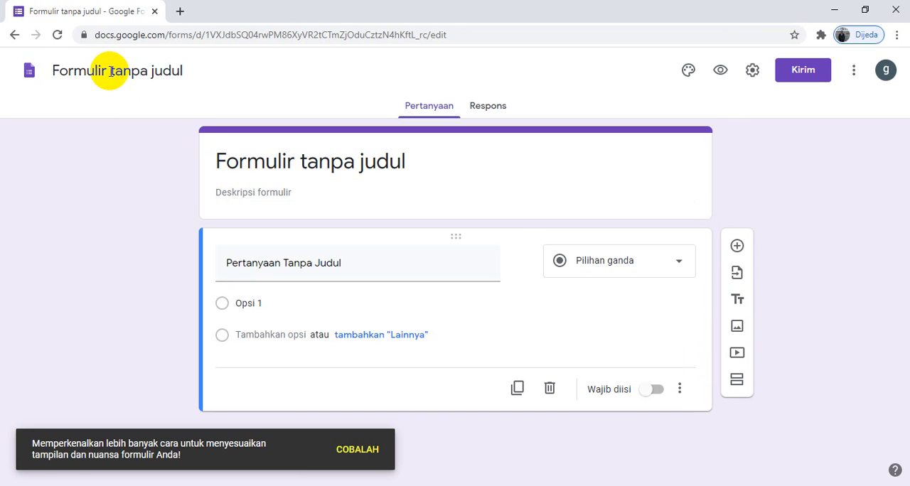
# - Name the form "PENGUMPULAN TUGAS DAN ABSENSI" and apply the same text as its heading
pyautogui.click(112, 69)
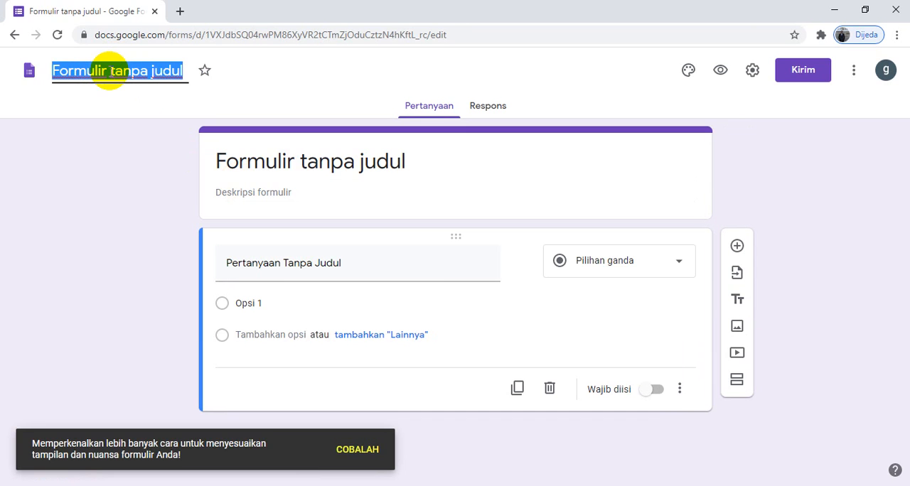
pyautogui.write('PENGUMPULA')
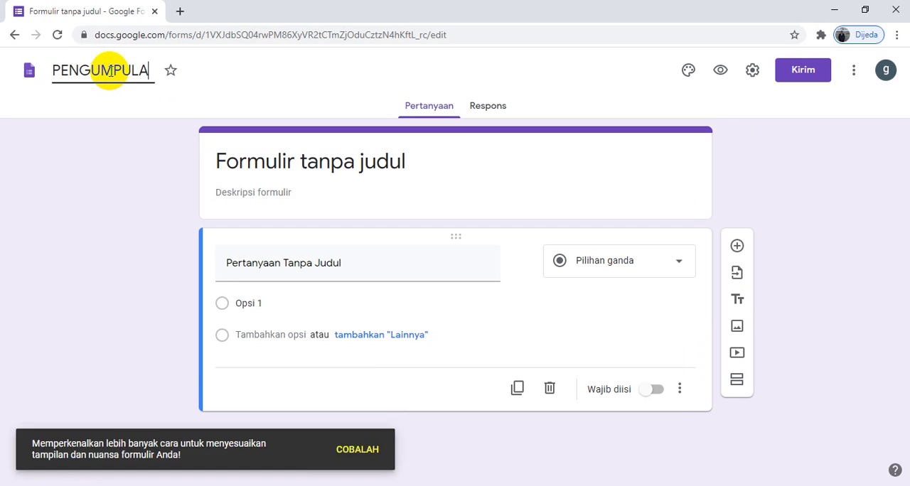
pyautogui.write('N')
pyautogui.press('Return')
pyautogui.press('Return')
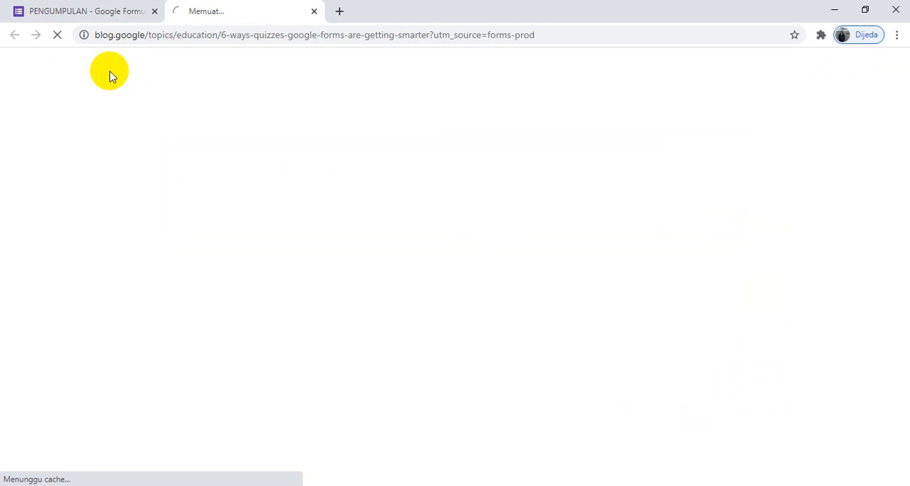
pyautogui.click(312, 13)
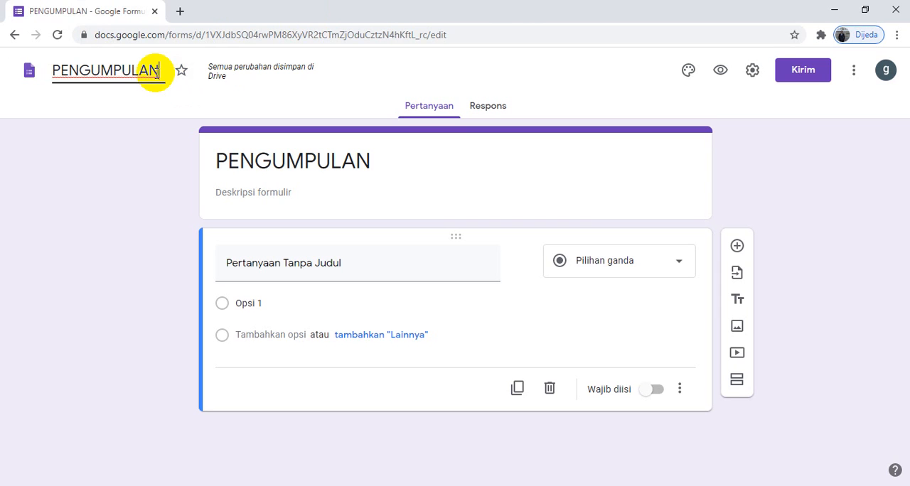
pyautogui.write('TUGAS ')
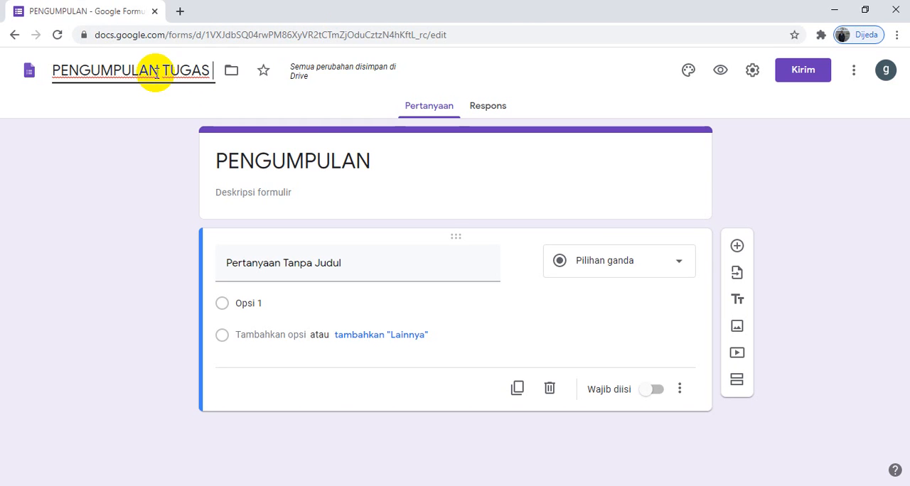
pyautogui.write('DAN')
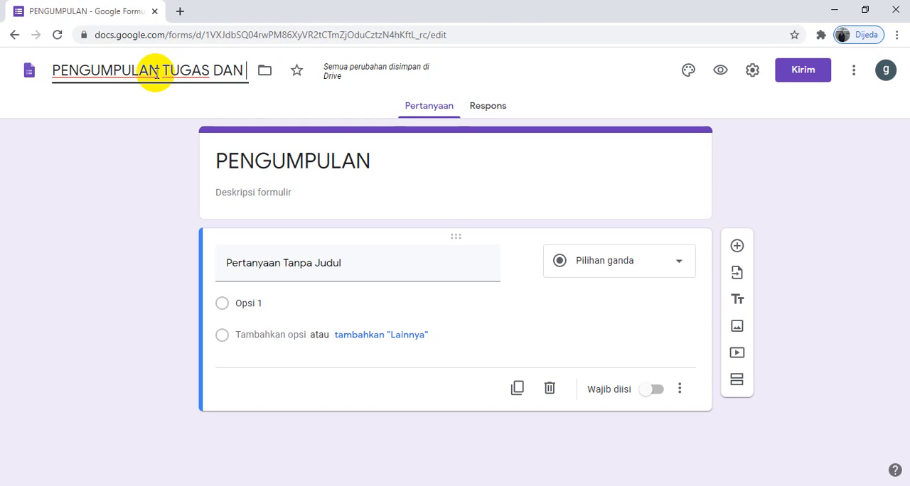
pyautogui.write(' ABSENSI')
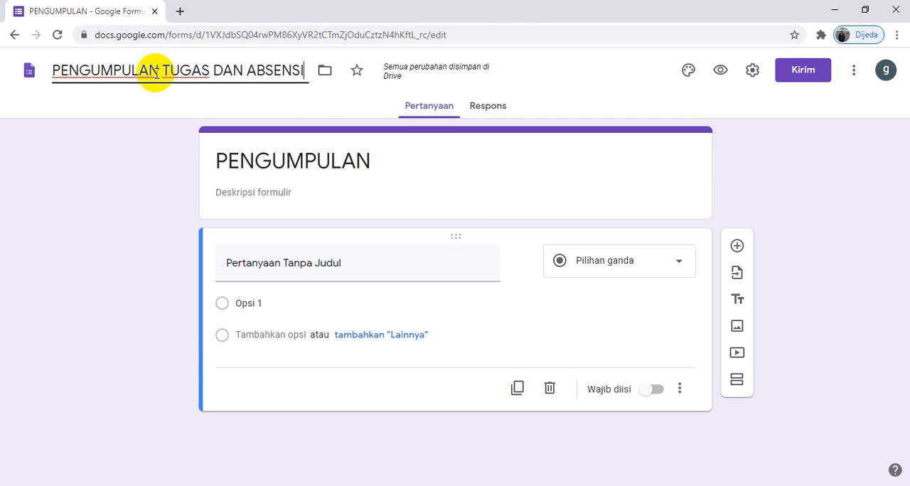
pyautogui.click(296, 161)
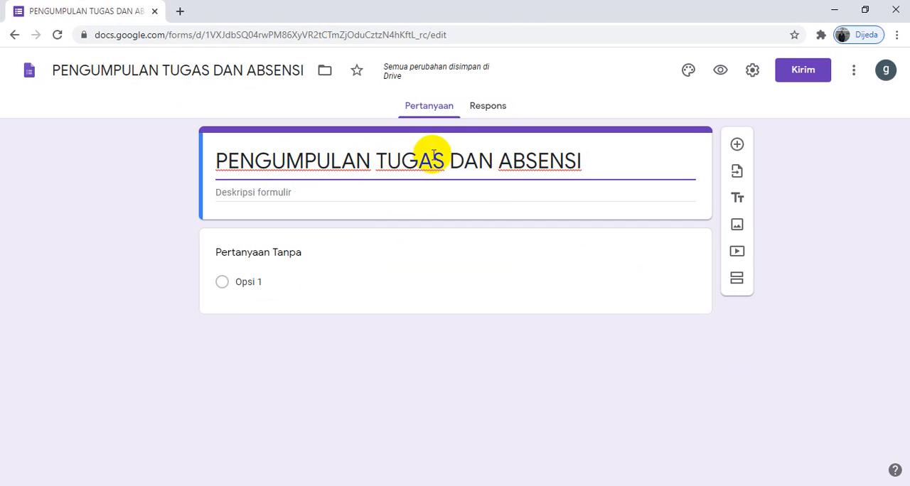
# - Enter "pengumpulan tugas fisika materi glbb kelas 10 ipa" as the form description
pyautogui.click(259, 195)
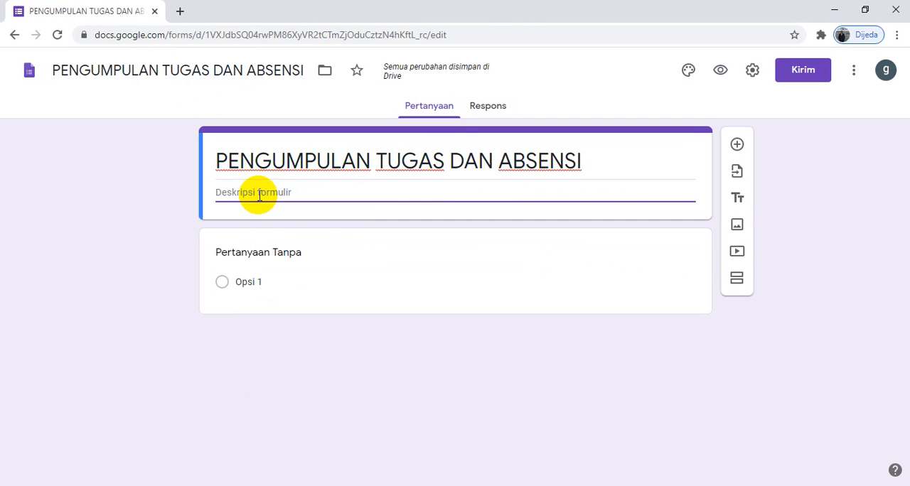
pyautogui.write('pengumpulan ')
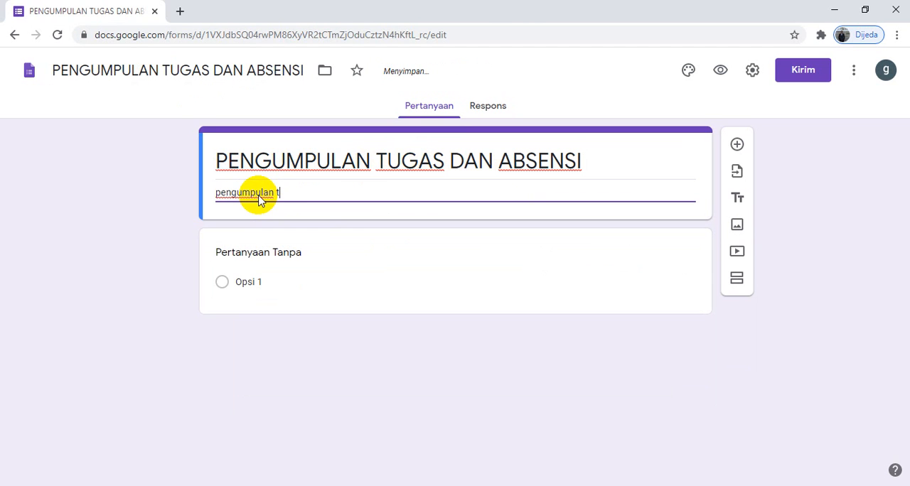
pyautogui.write('tugas fisika materi')
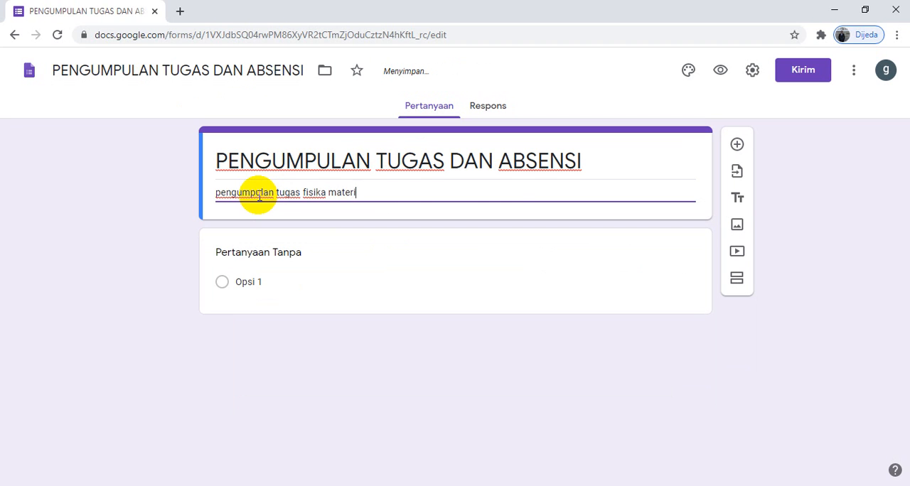
pyautogui.write(' glbb')
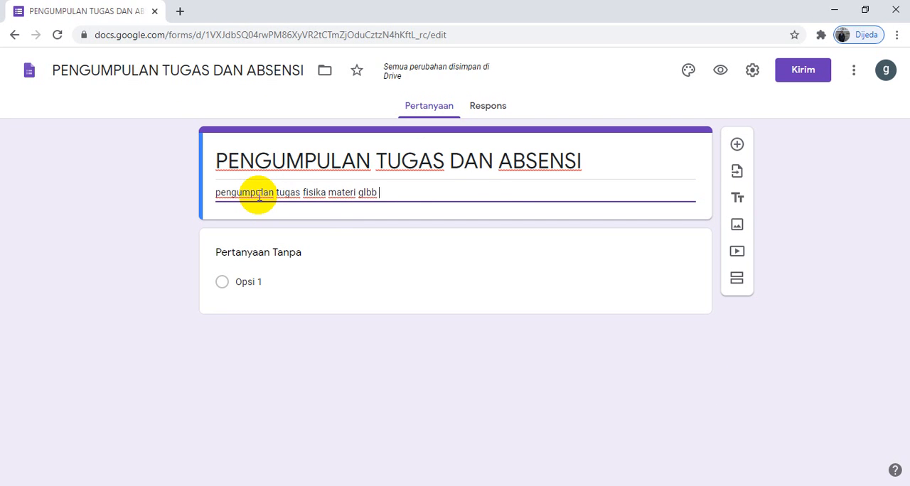
pyautogui.write(' kel')
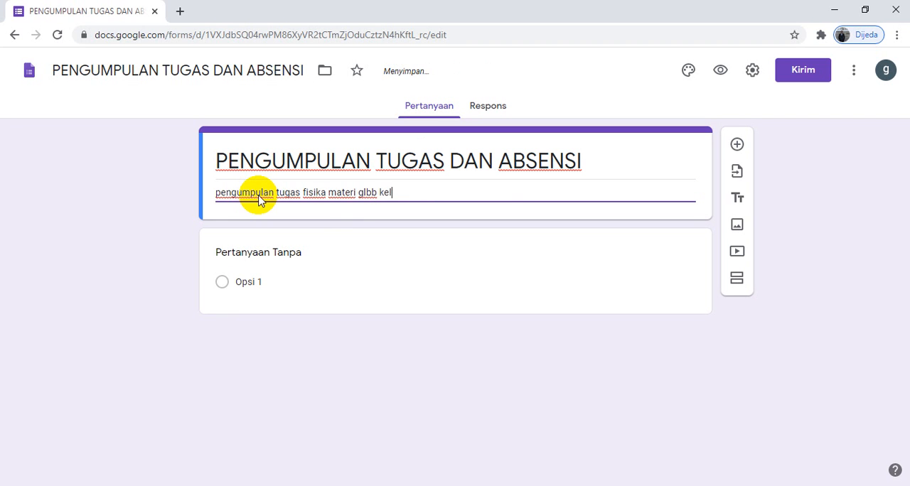
pyautogui.write('as 10 ipa')
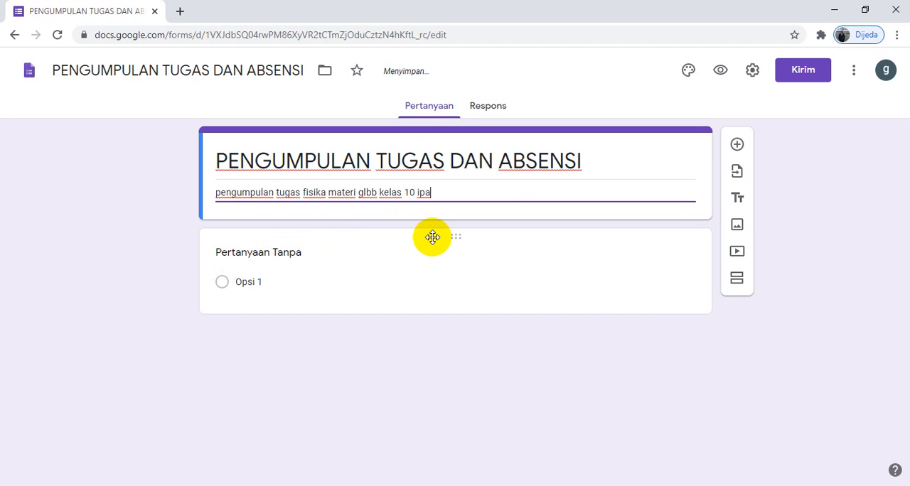
# - Title the first question "Nama santri" and review the available question types, keeping it as Jawaban singkat
pyautogui.click(282, 256)
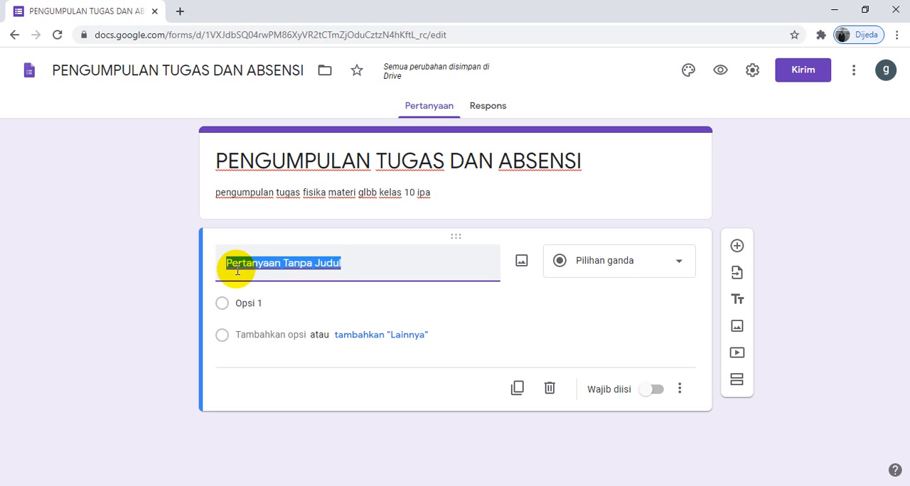
pyautogui.write('Nama')
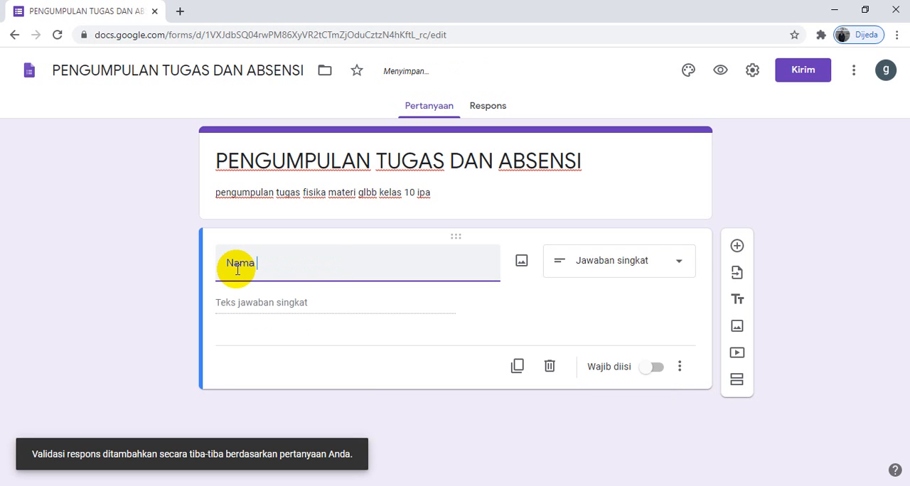
pyautogui.write(' santri')
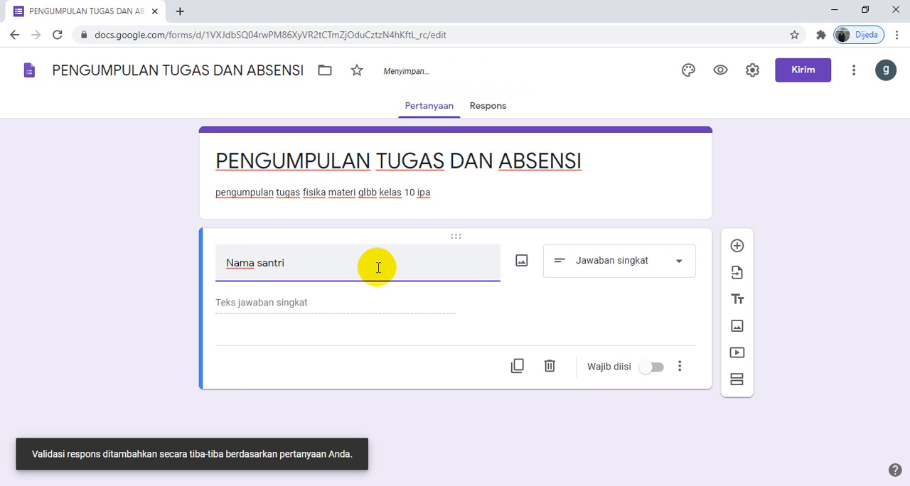
pyautogui.click(624, 264)
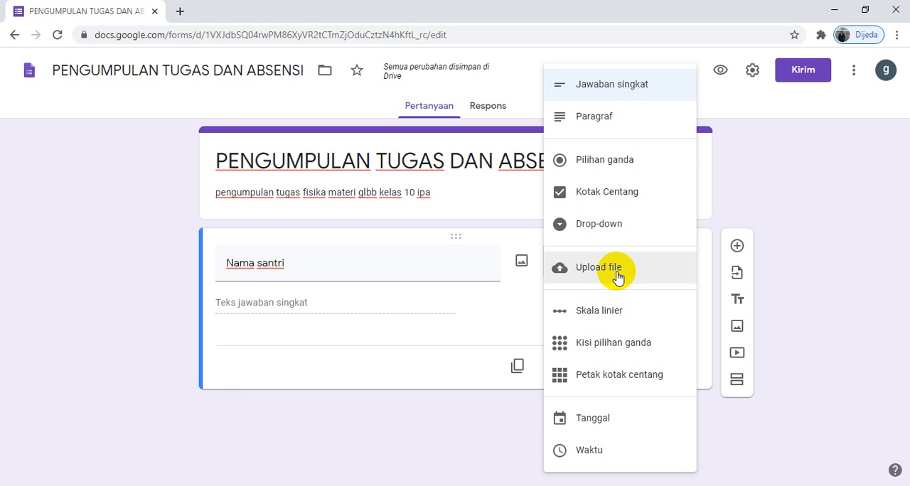
pyautogui.click(734, 182)
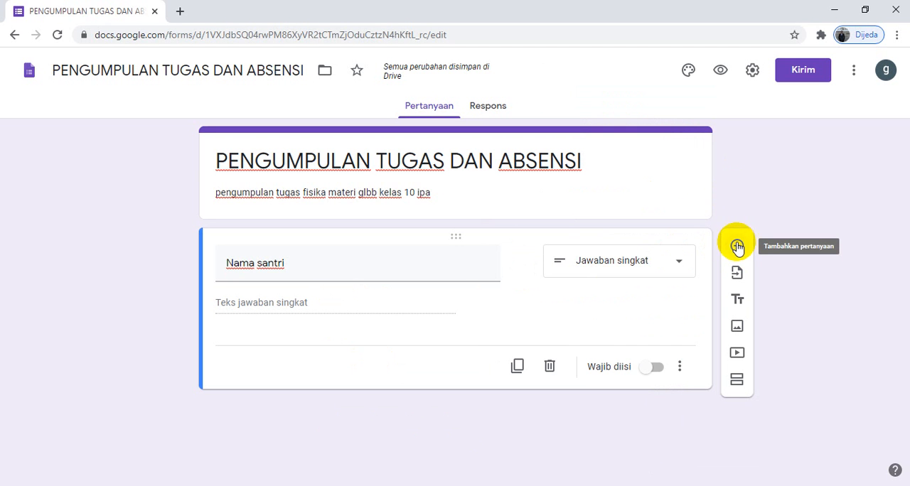
# - Add a second question reading "Sudahkah antum menonton video pembelajaran tentang GLBB?" below the name question
pyautogui.click(737, 247)
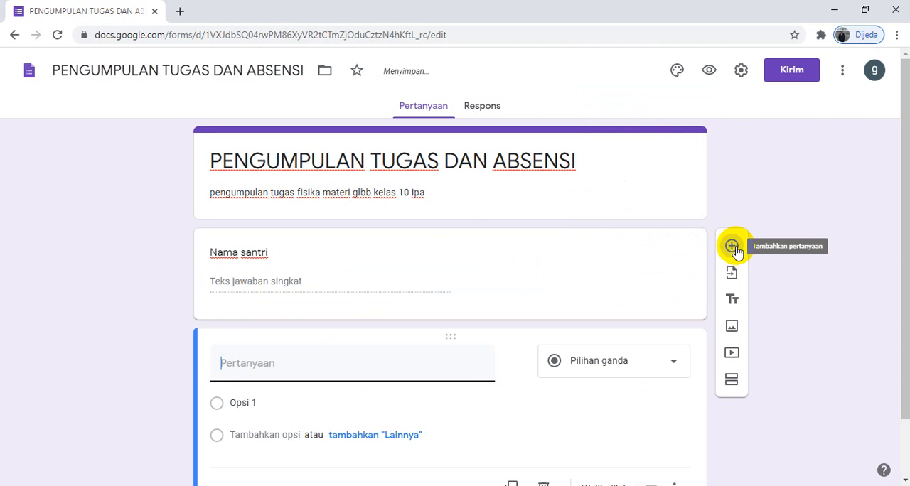
pyautogui.click(248, 367)
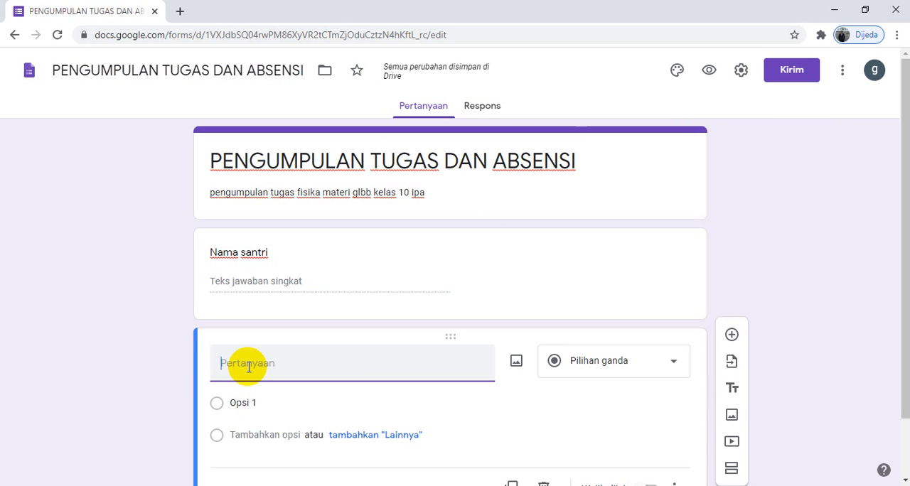
pyautogui.write('Sudahkah ant')
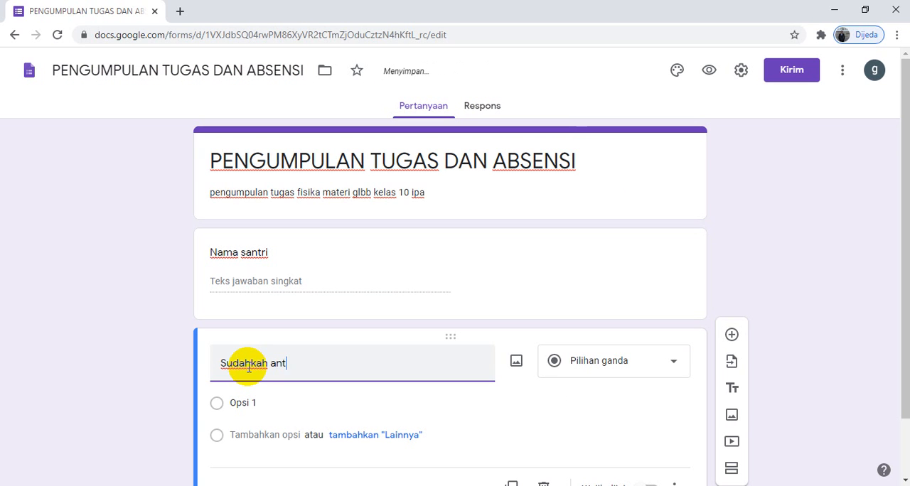
pyautogui.write('um semuanya menon')
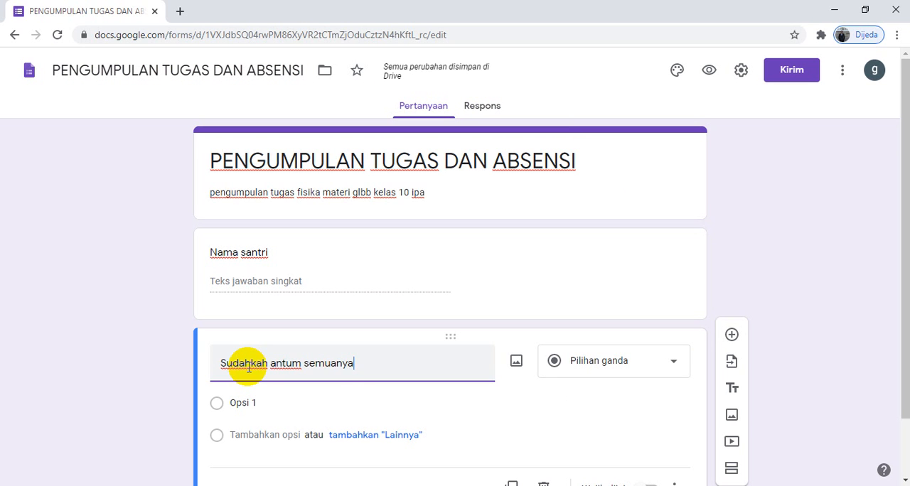
pyautogui.press('BackSpace')
pyautogui.press('BackSpace')
pyautogui.press('BackSpace')
pyautogui.press('BackSpace')
pyautogui.press('BackSpace')
pyautogui.press('BackSpace')
pyautogui.press('BackSpace')
pyautogui.press('BackSpace')
pyautogui.press('BackSpace')
pyautogui.press('BackSpace')
pyautogui.press('BackSpace')
pyautogui.press('BackSpace')
pyautogui.press('BackSpace')
pyautogui.write('menonton video')
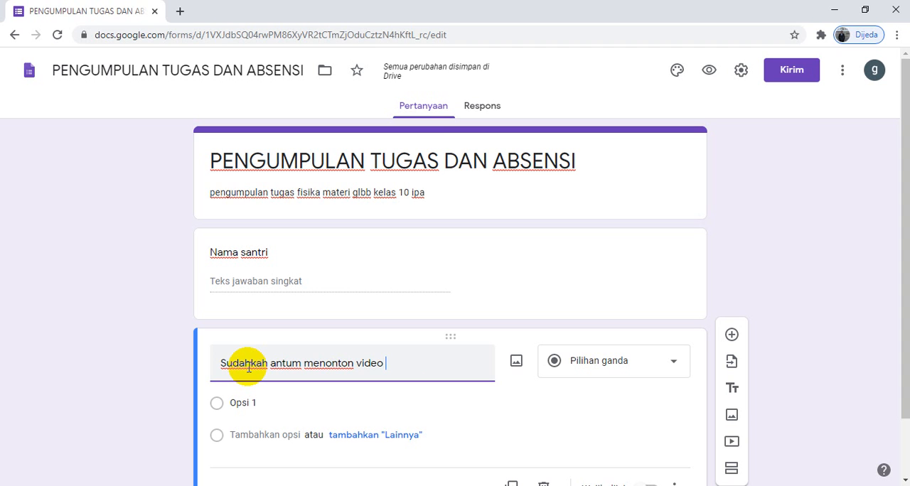
pyautogui.write(' pembe')
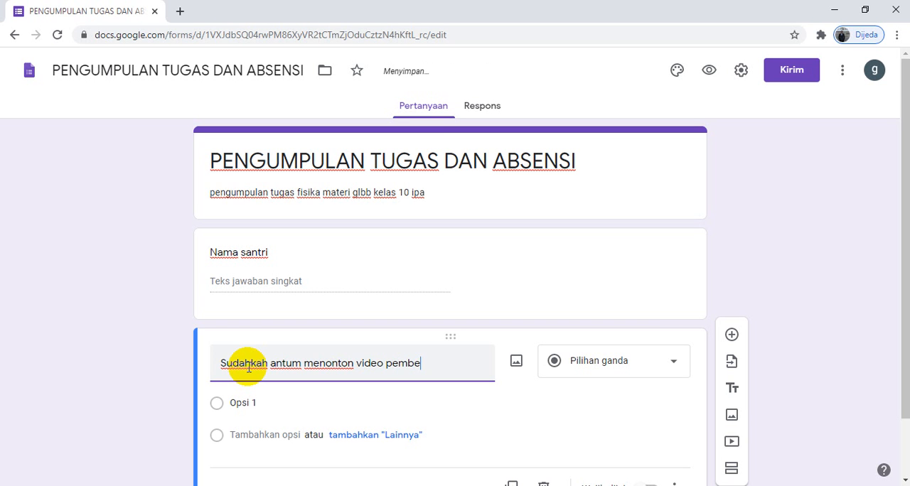
pyautogui.write('lajaran tentang GLBB?')
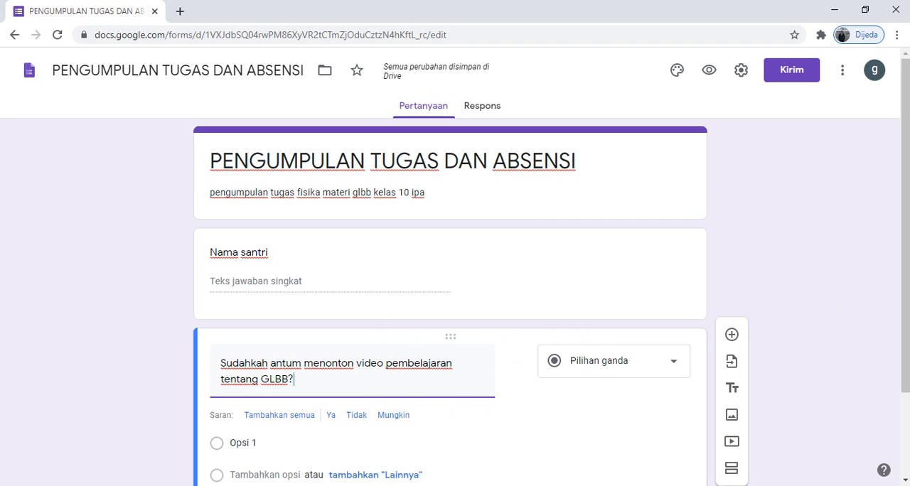
pyautogui.scroll(-2, 900, 302)
pyautogui.moveTo(905, 387); pyautogui.dragTo(905, 394)
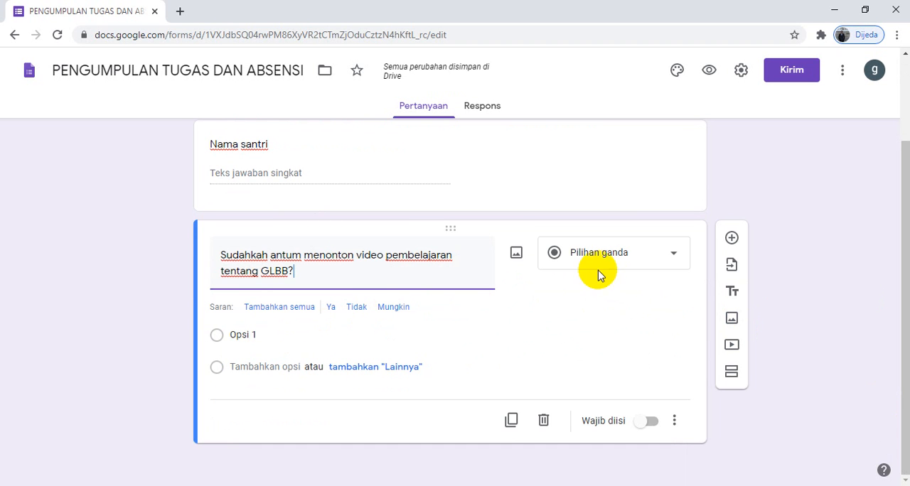
# - Keep the GLBB video question as Pilihan ganda and enter "Ya sudah menonton" as its first answer option
pyautogui.click(615, 261)
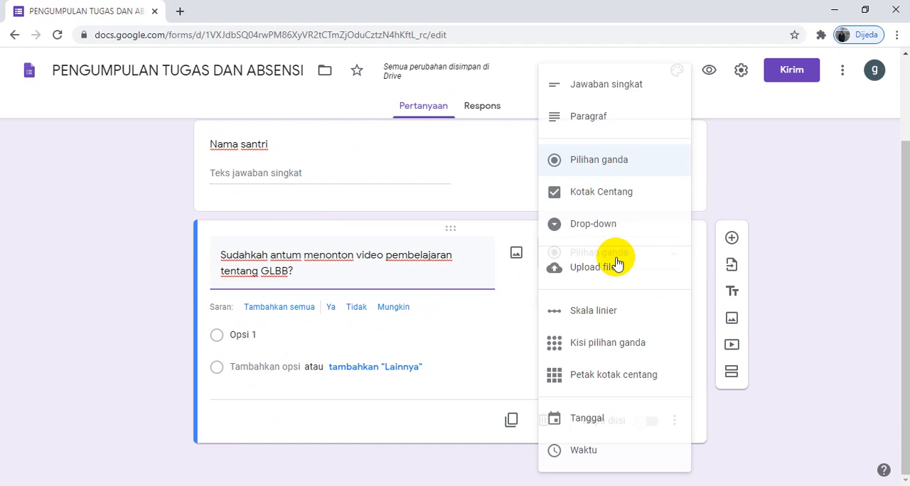
pyautogui.click(603, 171)
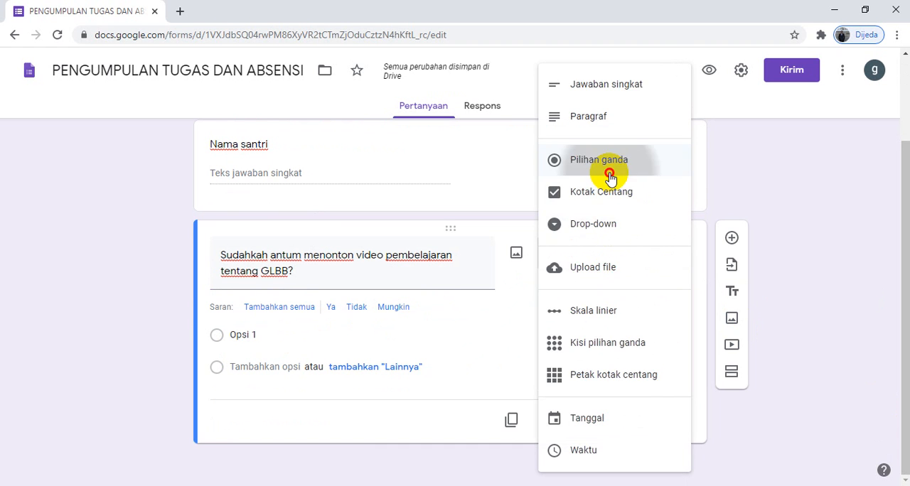
pyautogui.click(235, 337)
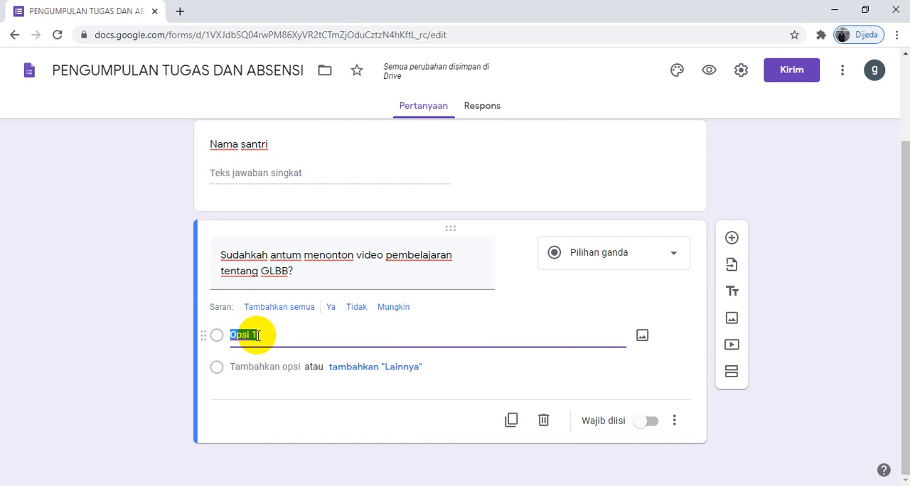
pyautogui.write('Ys')
pyautogui.press('BackSpace')
pyautogui.write('a s')
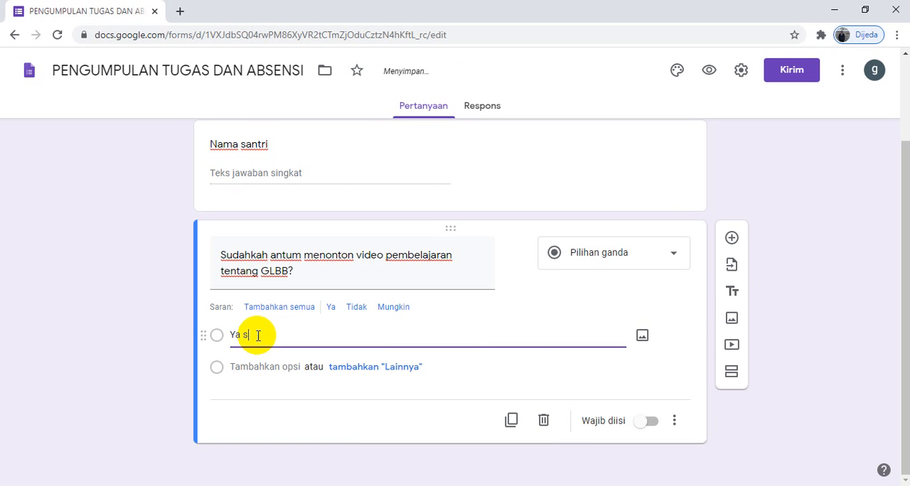
pyautogui.write('udah menonton')
# - Add the answer options "Belum menonton" and "Sudah menonton tapi belum paham" to the GLBB video question
pyautogui.click(240, 368)
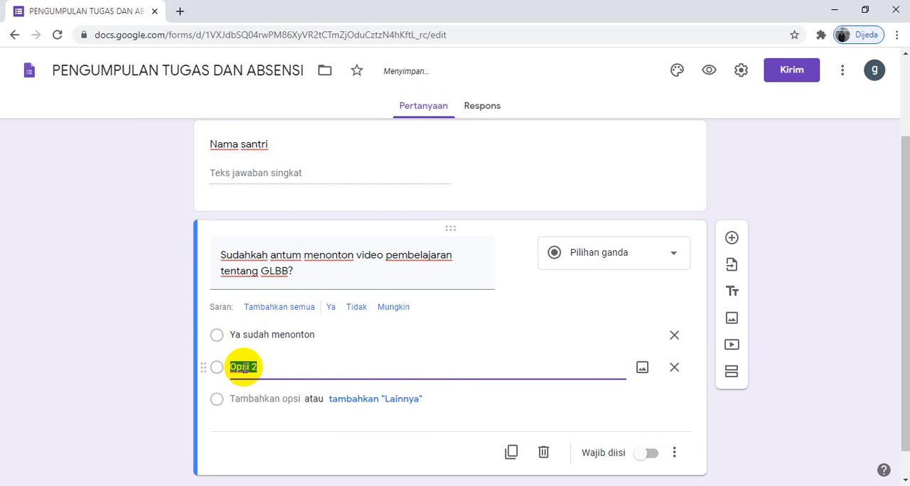
pyautogui.write('Belum ')
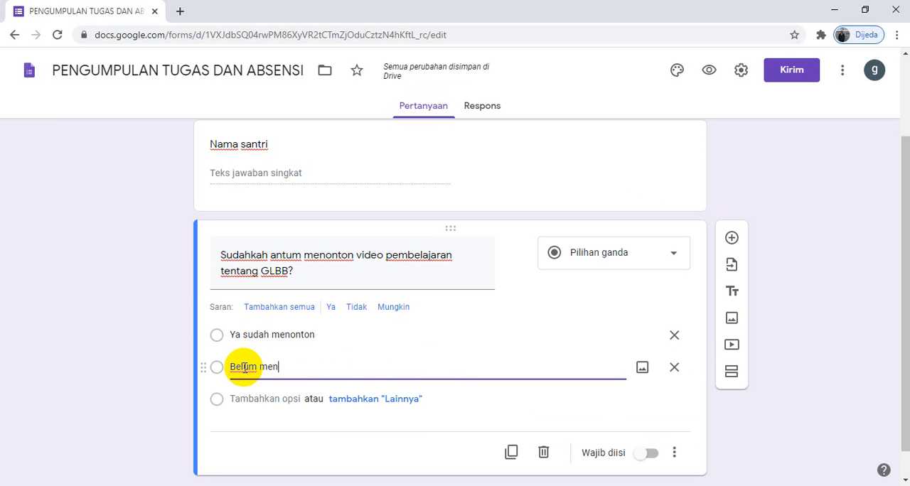
pyautogui.write('menonton')
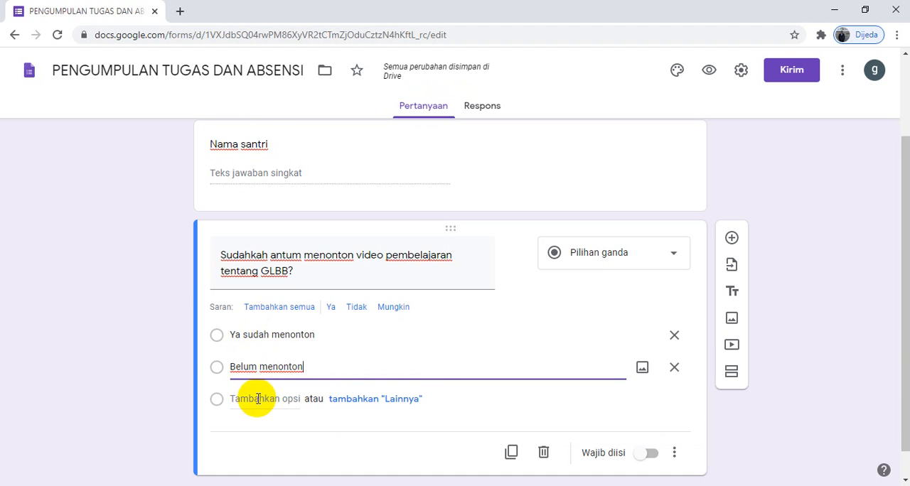
pyautogui.click(257, 400)
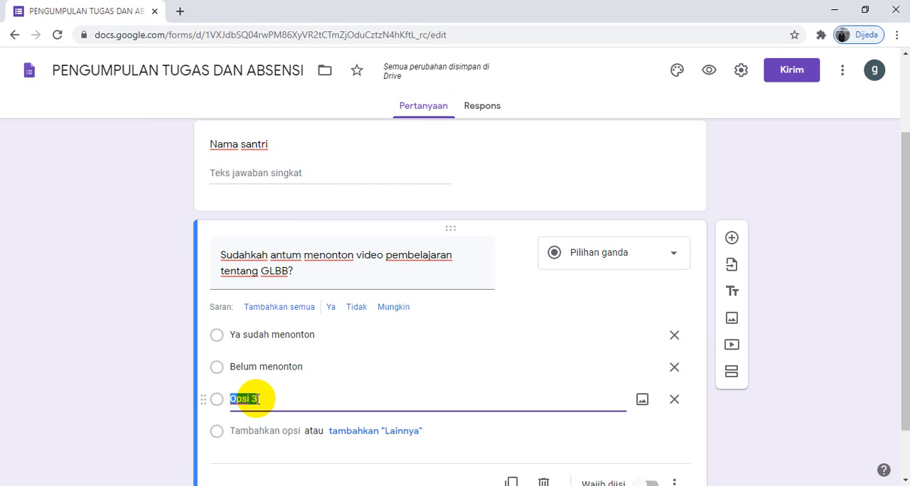
pyautogui.write('Si')
pyautogui.write('dah menonton ')
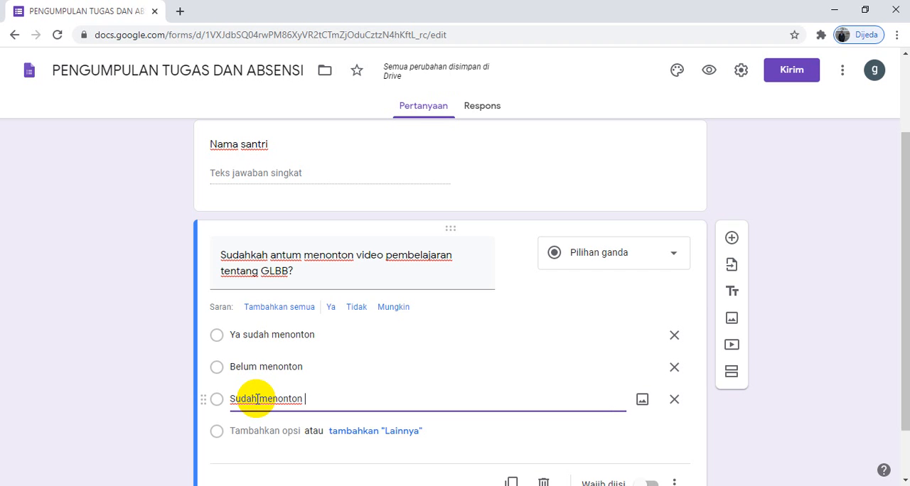
pyautogui.write('tapi belum paham')
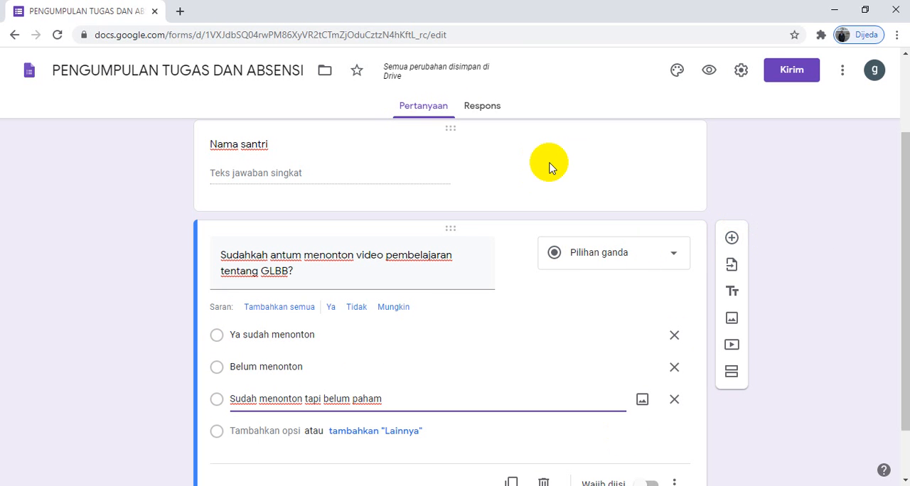
# - Make the "Nama santri" question mandatory
pyautogui.click(909, 207)
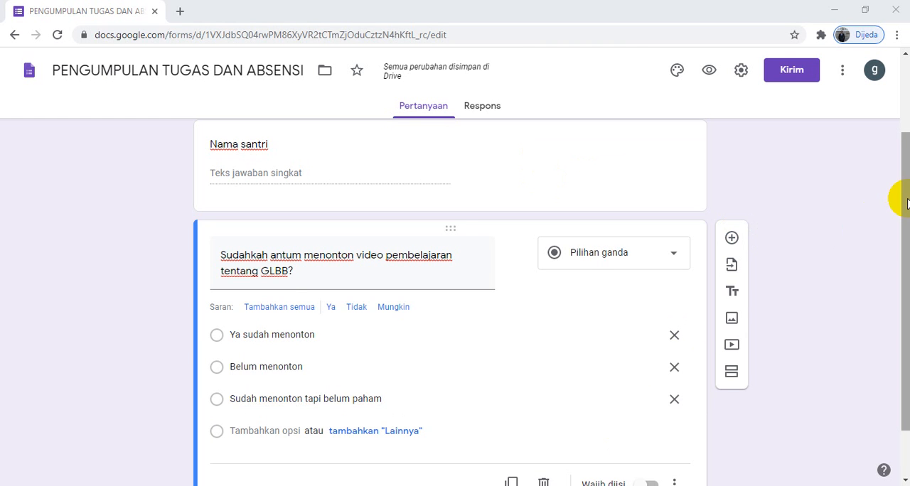
pyautogui.moveTo(907, 204); pyautogui.dragTo(888, 163)
pyautogui.click(507, 222)
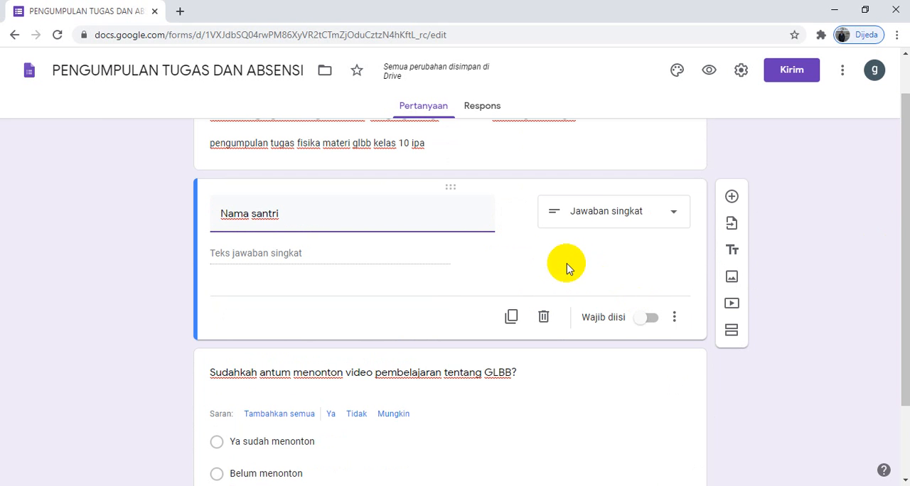
pyautogui.click(654, 320)
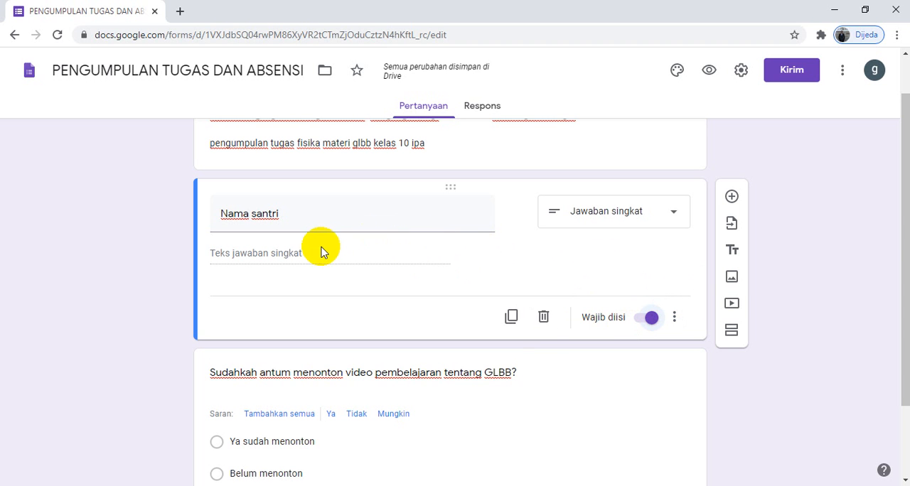
# - Make the multiple-choice question about watching the GLBB video mandatory
pyautogui.moveTo(901, 227); pyautogui.dragTo(907, 347)
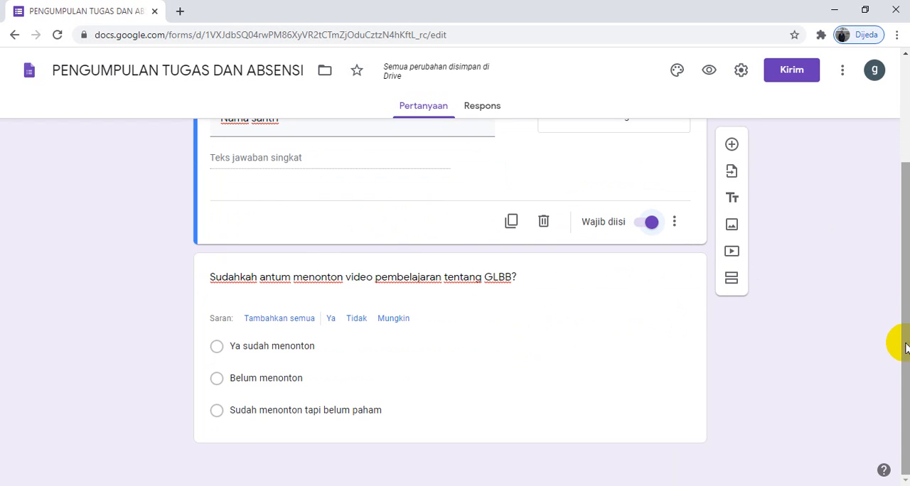
pyautogui.click(544, 340)
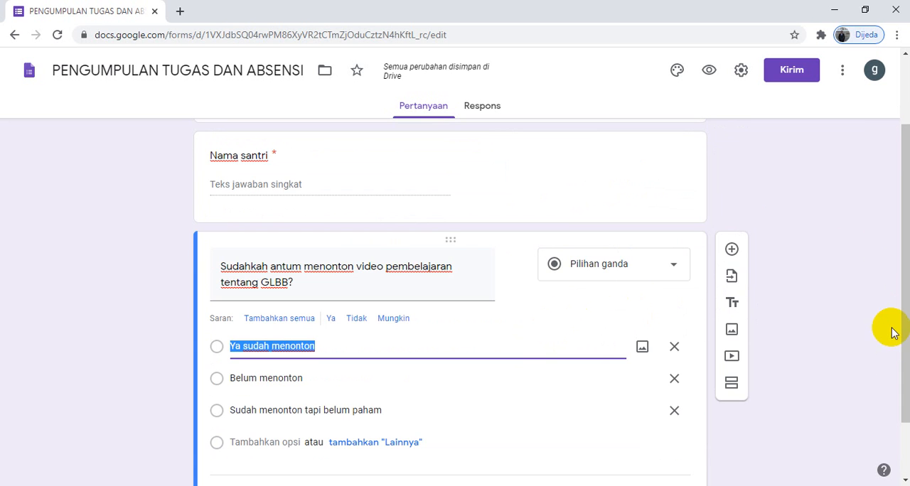
pyautogui.moveTo(904, 318); pyautogui.dragTo(900, 368)
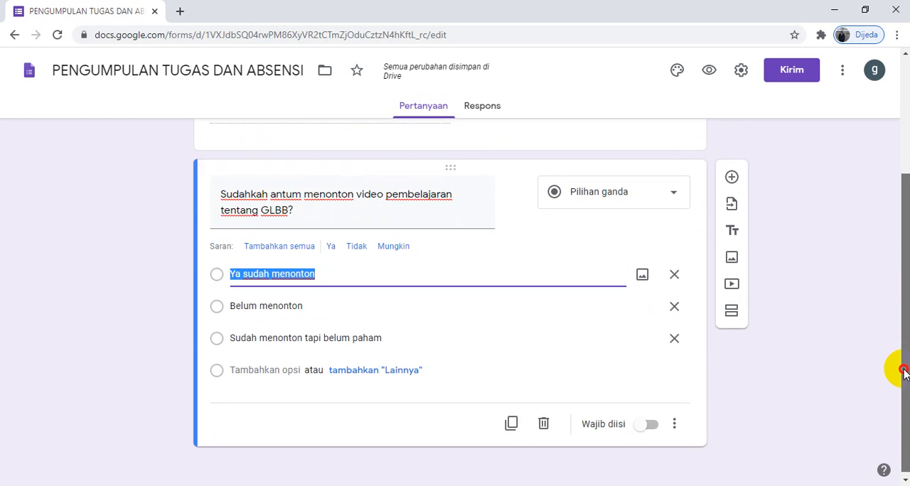
pyautogui.click(652, 424)
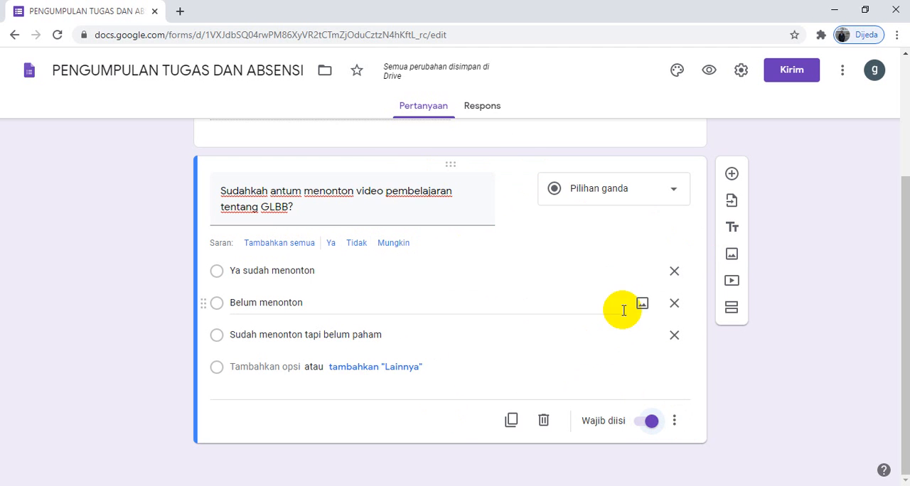
# - Add a third question reading "Apa yang dimaksud dengan GLBB?" below the video question
pyautogui.click(732, 176)
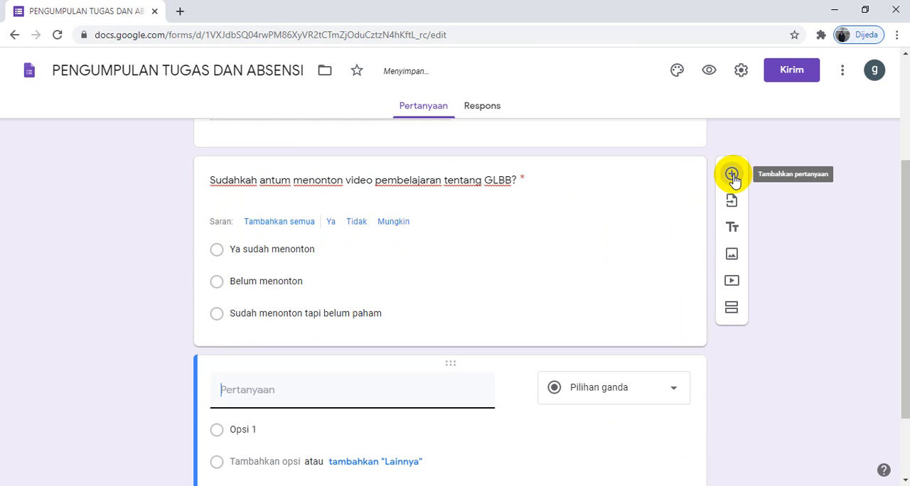
pyautogui.moveTo(905, 235); pyautogui.dragTo(896, 305)
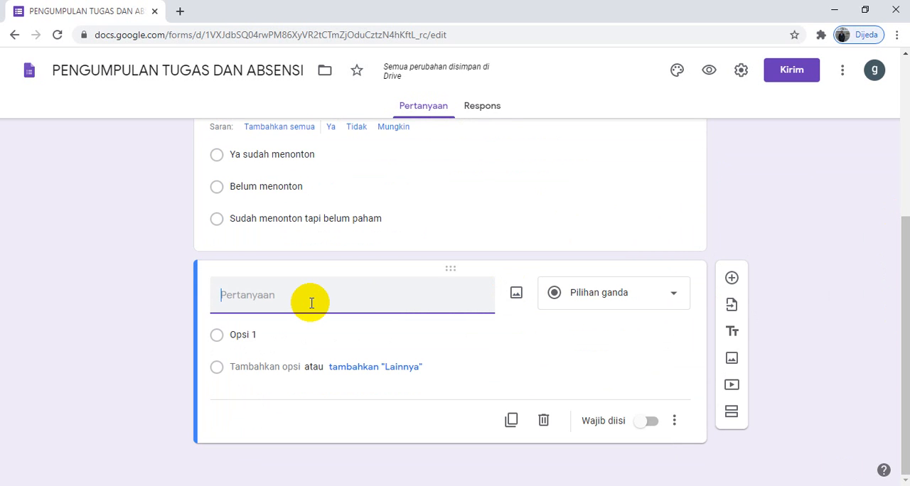
pyautogui.write('Apa ')
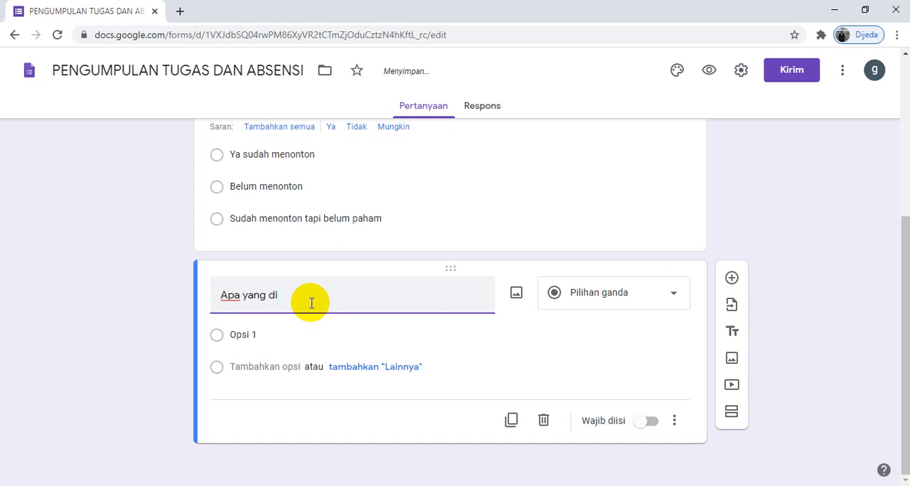
pyautogui.write('yang dimaksud dengan')
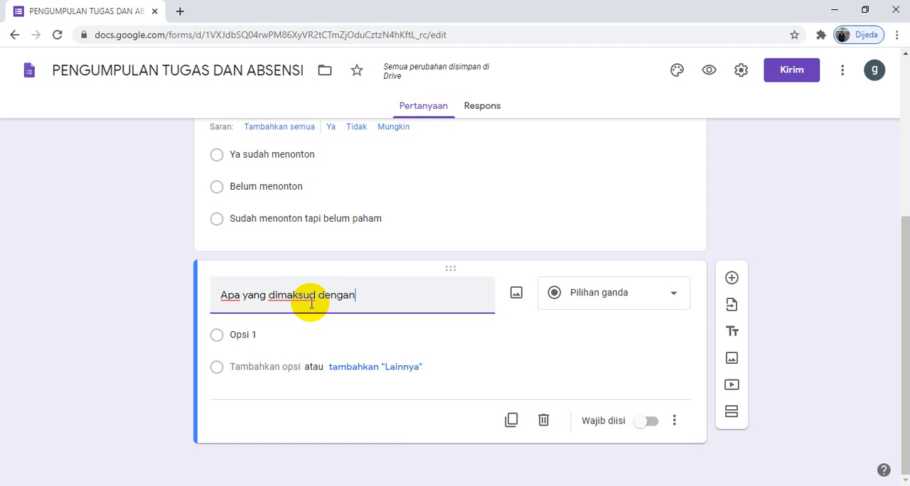
pyautogui.write(' GL')
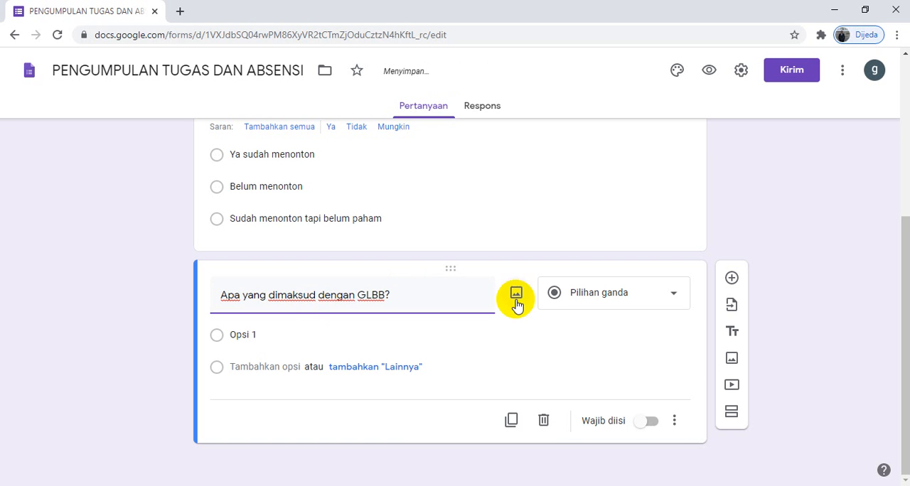
# - Set the GLBB definition question's type to Paragraf and make it mandatory
pyautogui.click(632, 299)
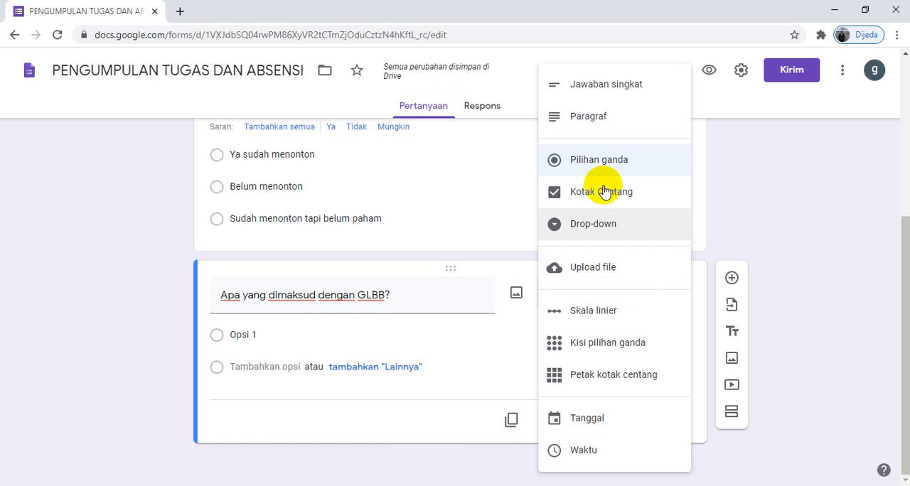
pyautogui.click(601, 119)
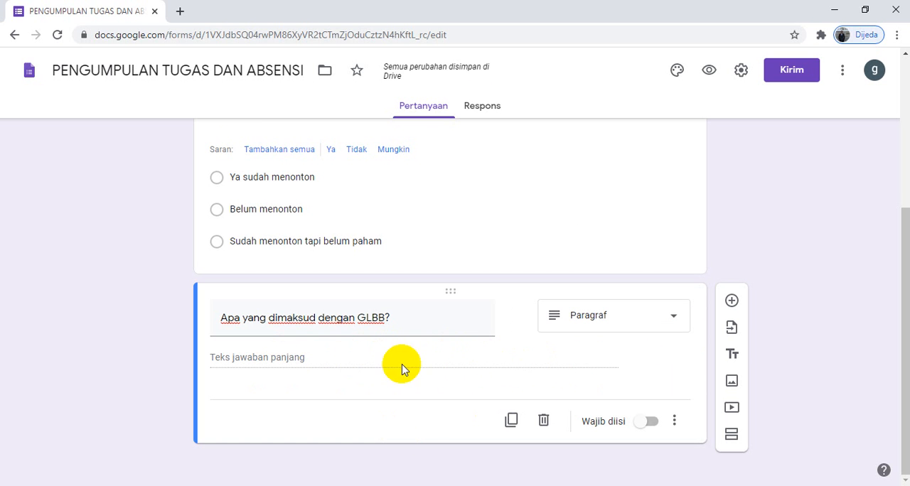
pyautogui.click(652, 424)
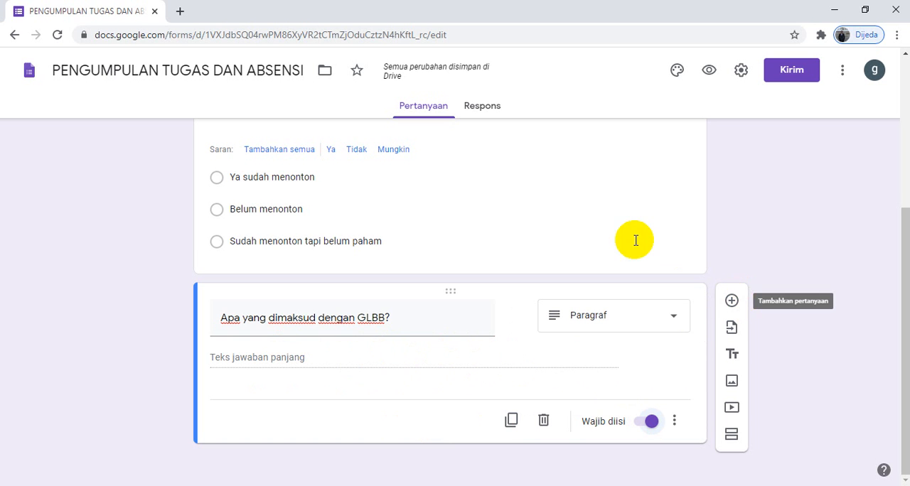
# - Add a fourth question reading "Kumpulkan tugas tersebut" below the GLBB definition question
pyautogui.click(732, 302)
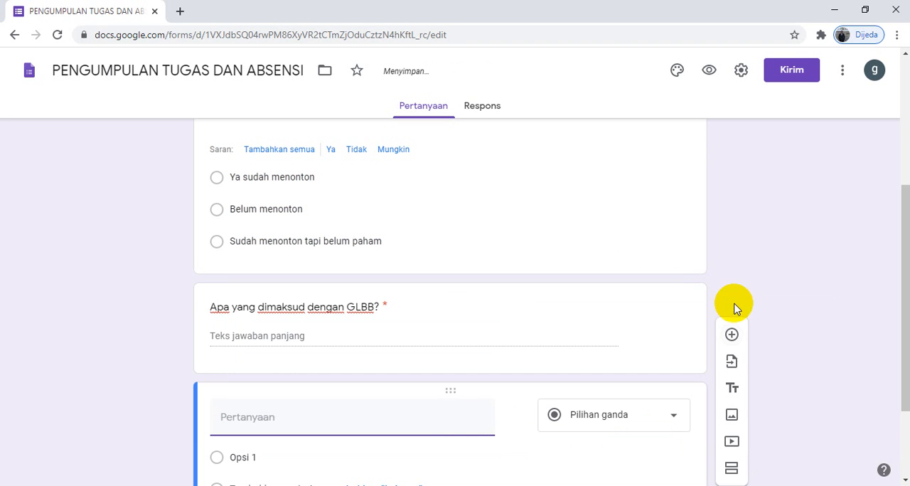
pyautogui.moveTo(903, 226); pyautogui.dragTo(896, 321)
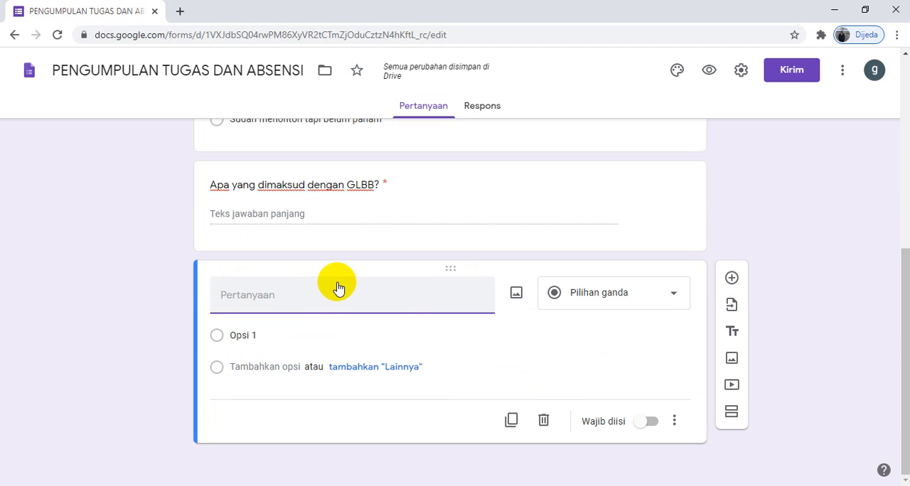
pyautogui.write('Kumpulkan tugas t')
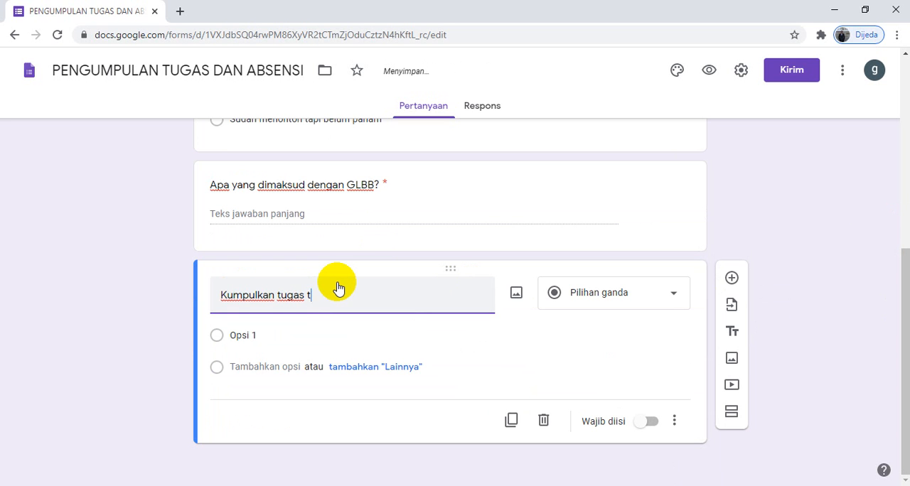
pyautogui.write('ersebut')
# - Change the "Kumpulkan tugas tersebut" question to Upload file and allow respondents to upload files to Drive
pyautogui.click(623, 303)
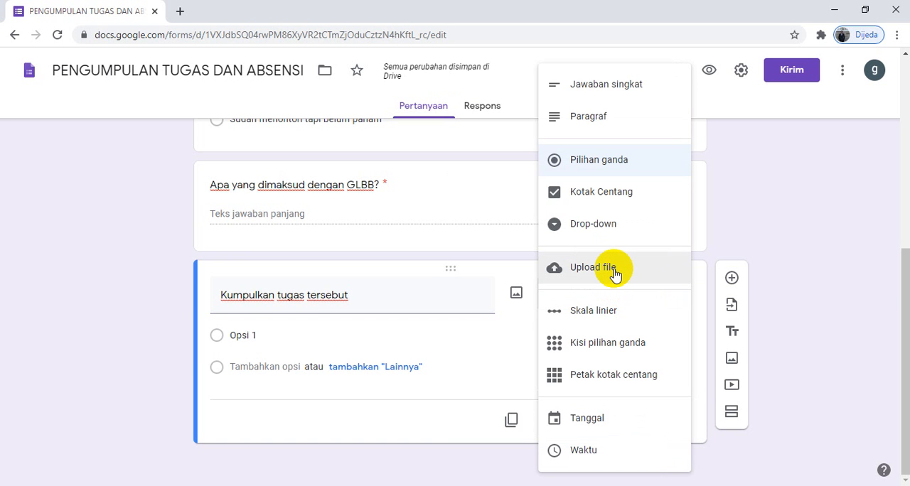
pyautogui.click(615, 273)
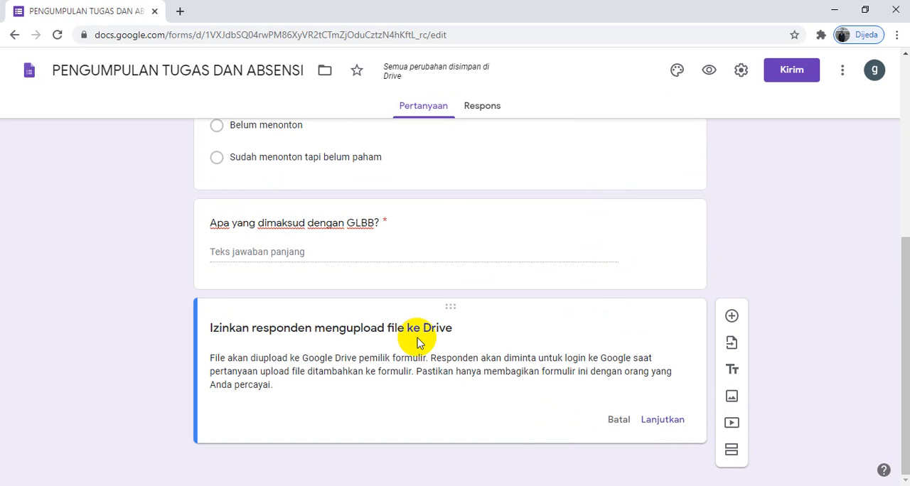
pyautogui.click(652, 423)
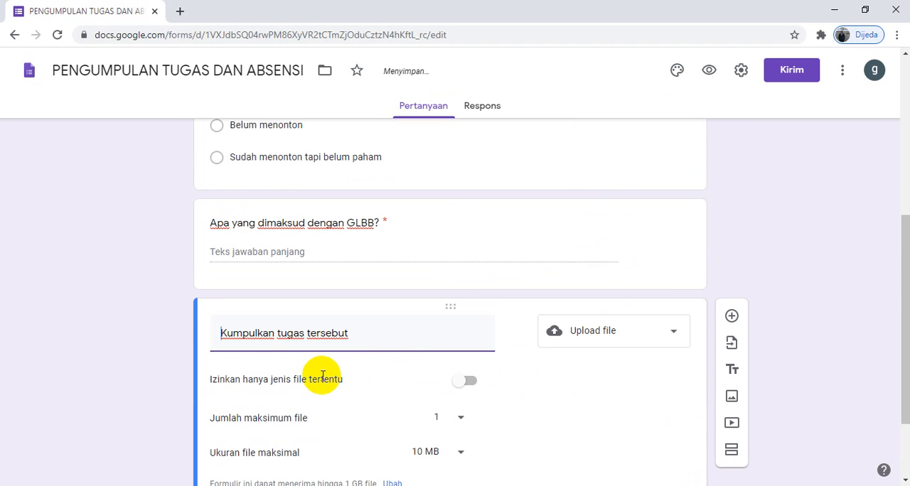
pyautogui.scroll(-2, 905, 297)
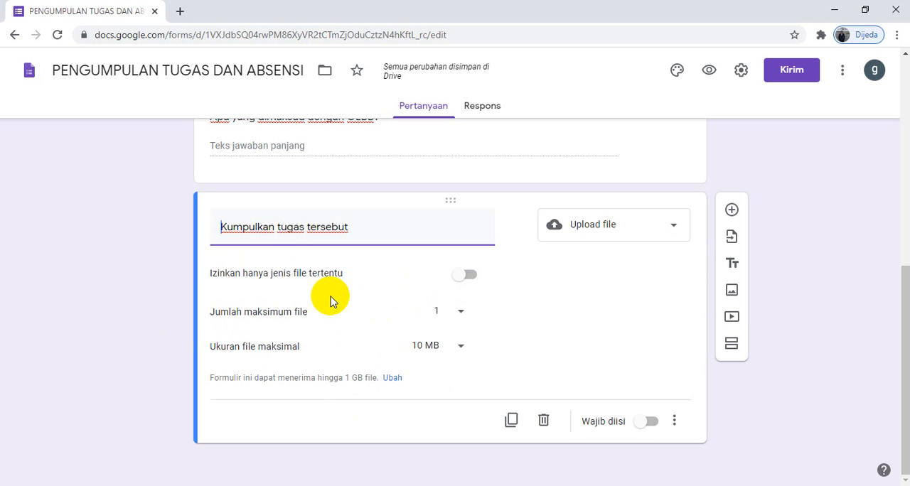
pyautogui.click(470, 277)
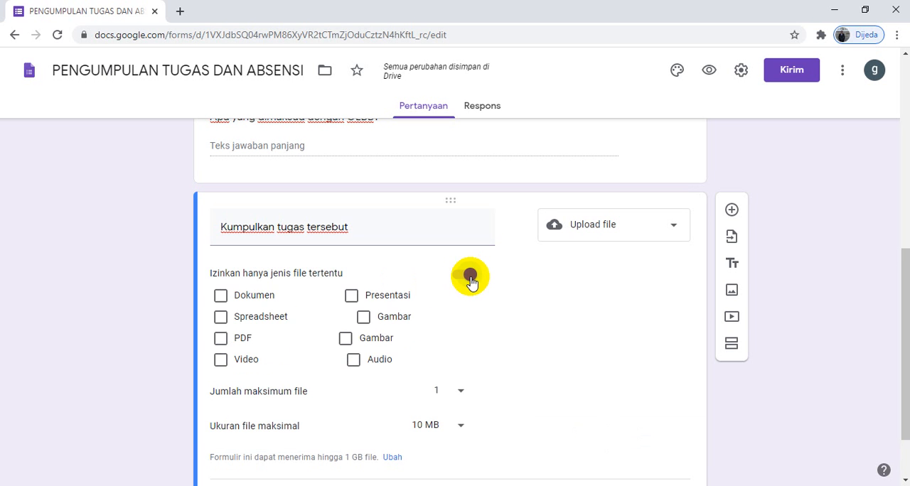
pyautogui.click(221, 298)
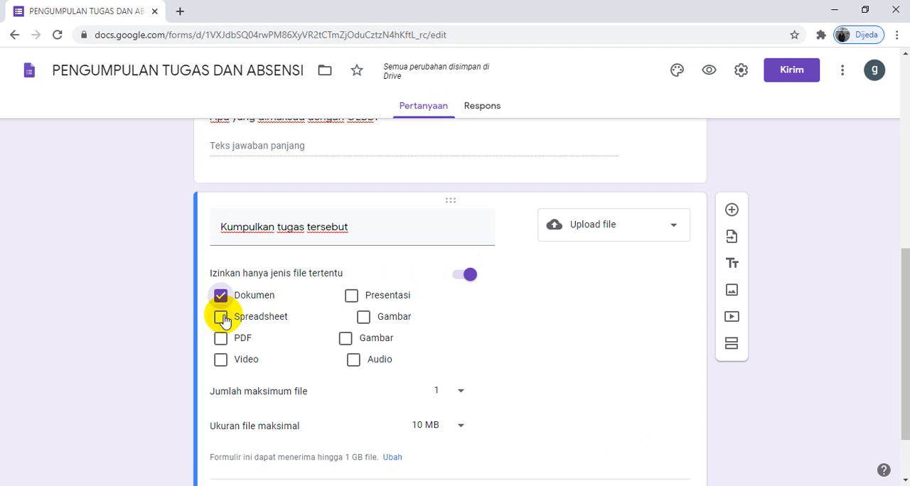
pyautogui.click(221, 319)
pyautogui.click(221, 340)
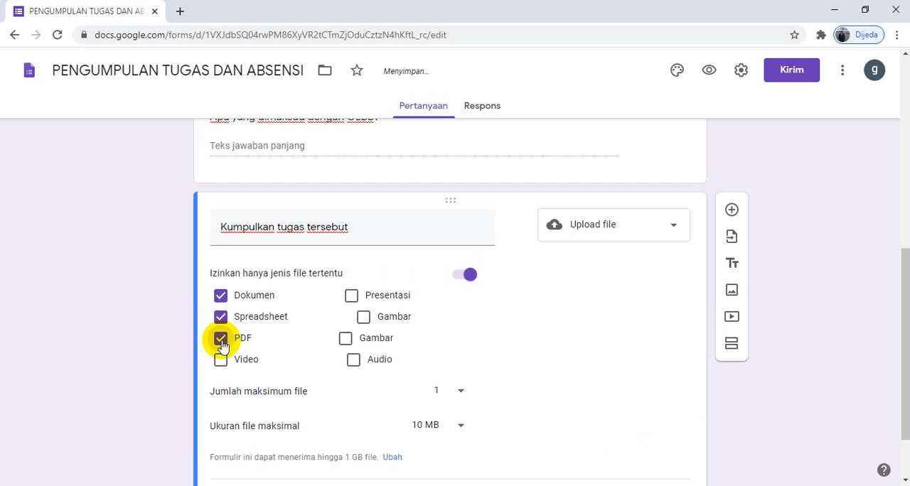
pyautogui.click(220, 360)
pyautogui.click(222, 340)
pyautogui.click(220, 360)
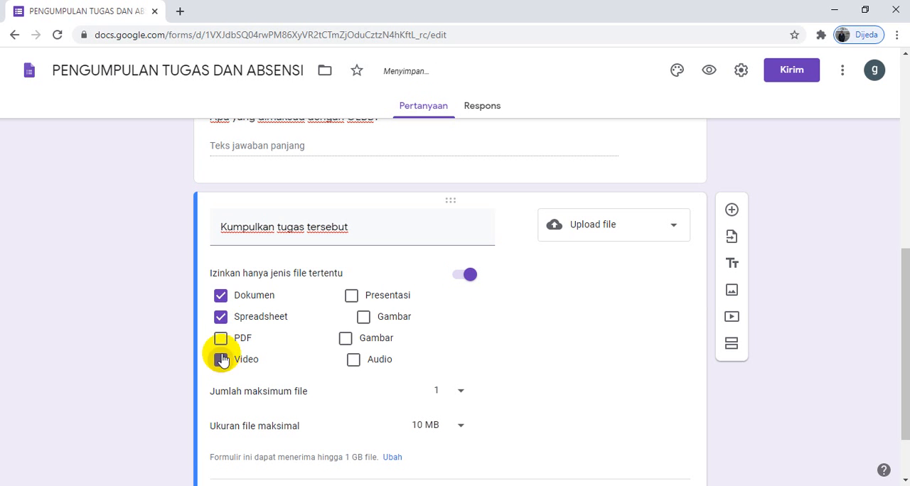
pyautogui.click(222, 317)
pyautogui.click(222, 297)
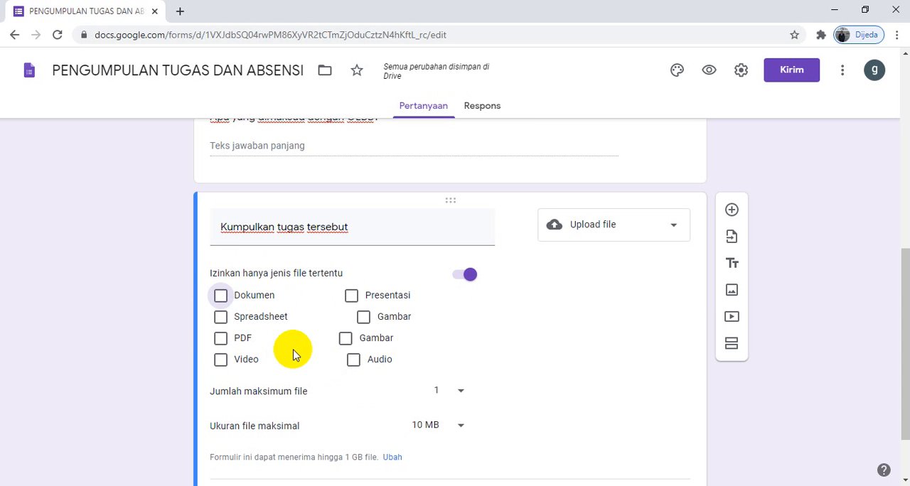
pyautogui.click(462, 275)
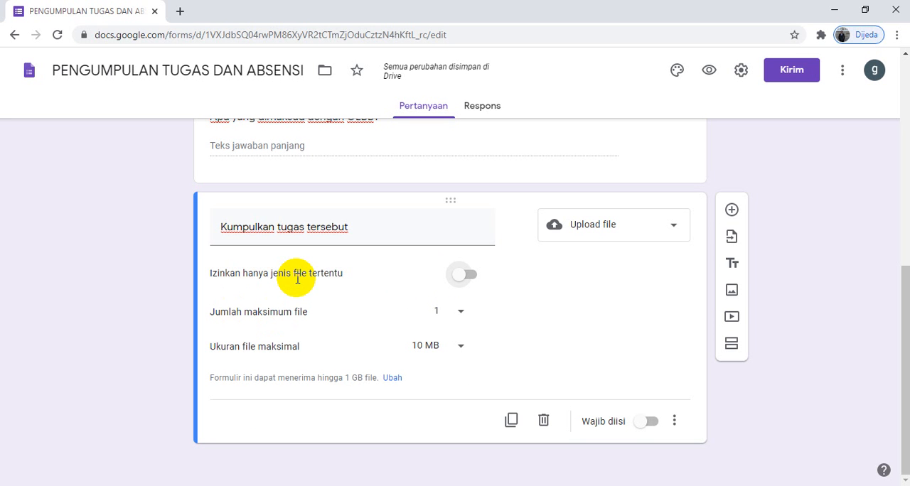
# - Allow up to 10 files of at most 100 MB for the "Kumpulkan tugas tersebut" question and make it mandatory
pyautogui.click(462, 315)
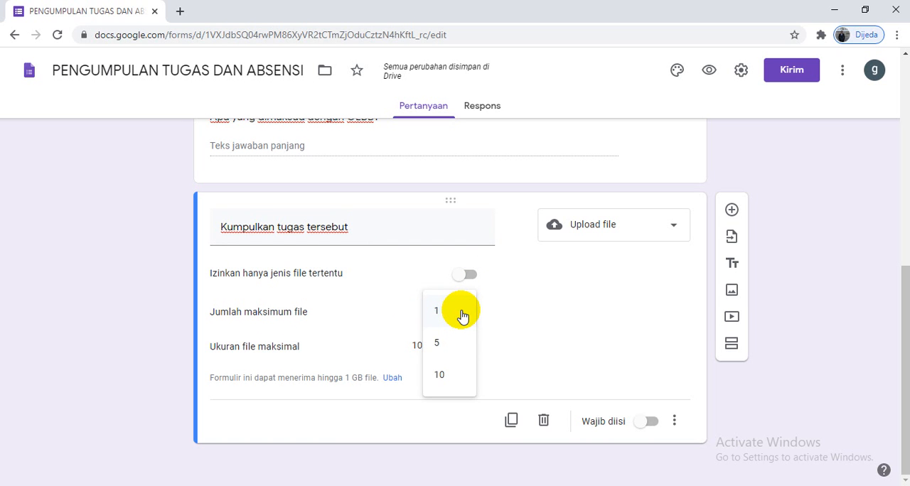
pyautogui.click(441, 377)
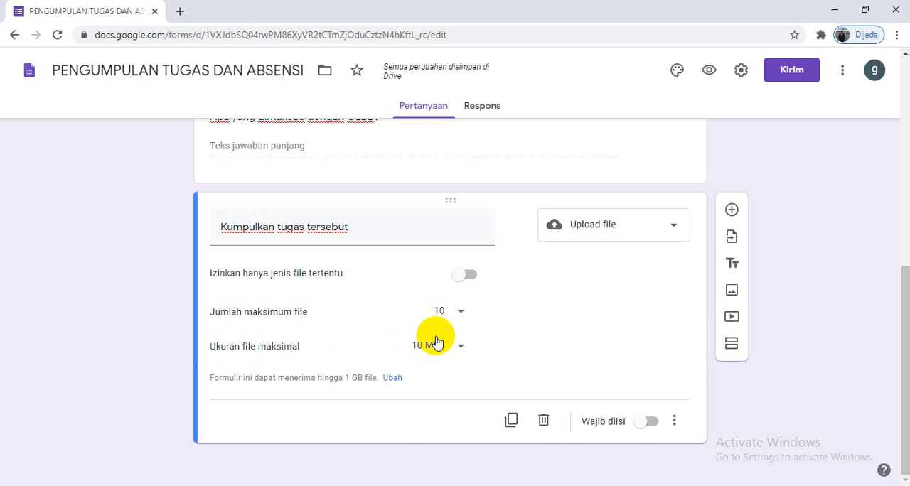
pyautogui.click(461, 351)
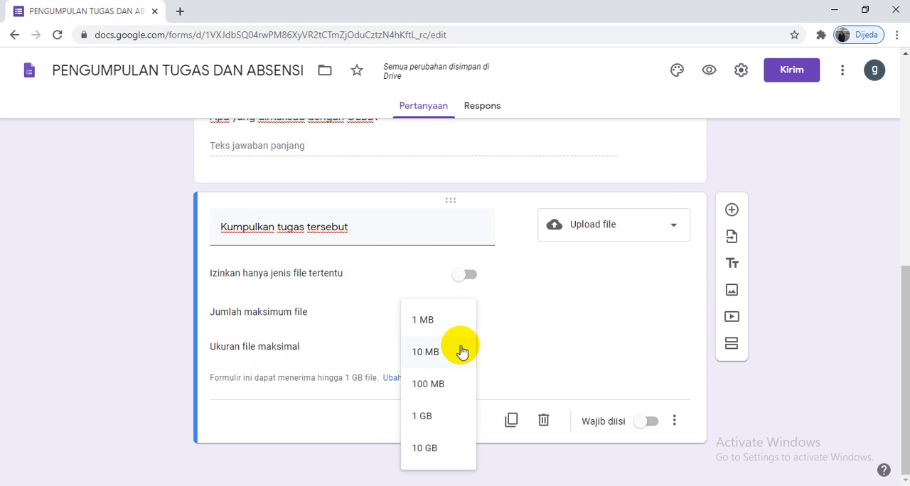
pyautogui.click(428, 387)
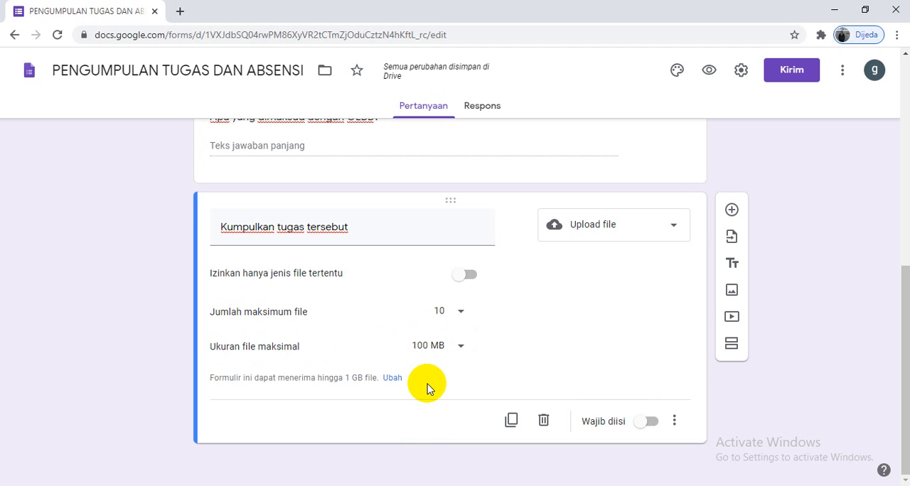
pyautogui.click(453, 351)
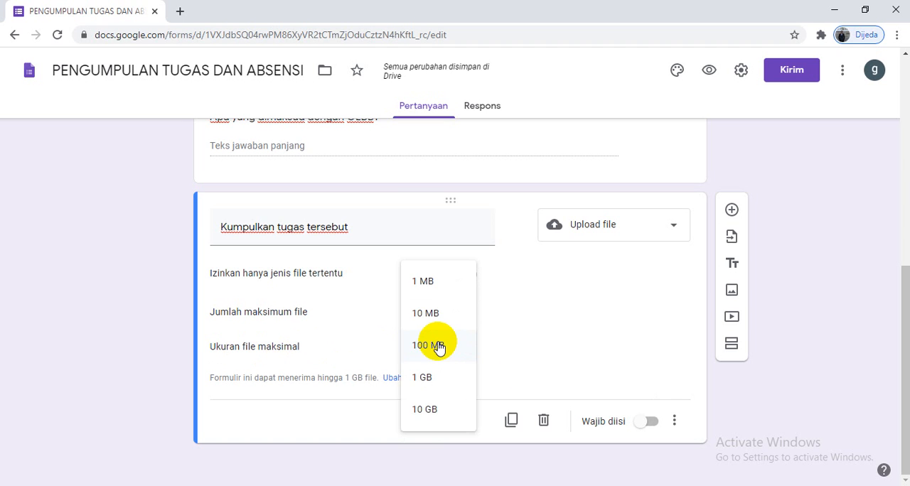
pyautogui.click(438, 346)
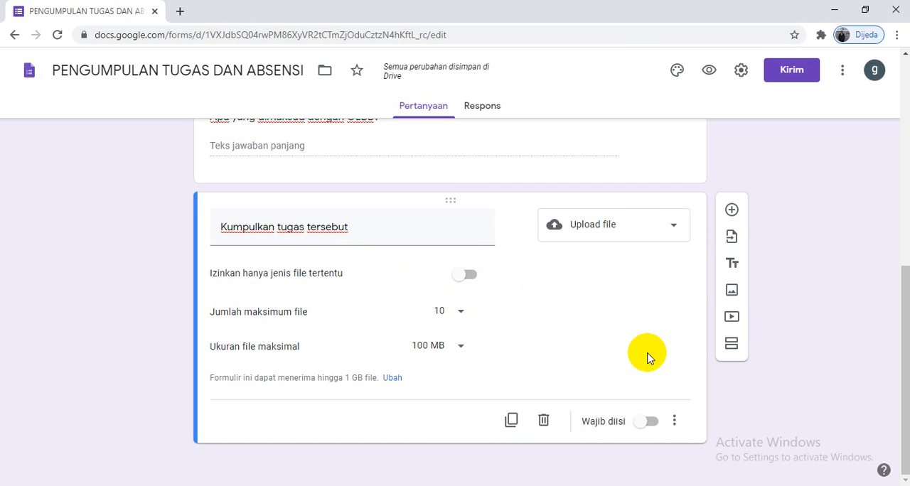
pyautogui.click(649, 422)
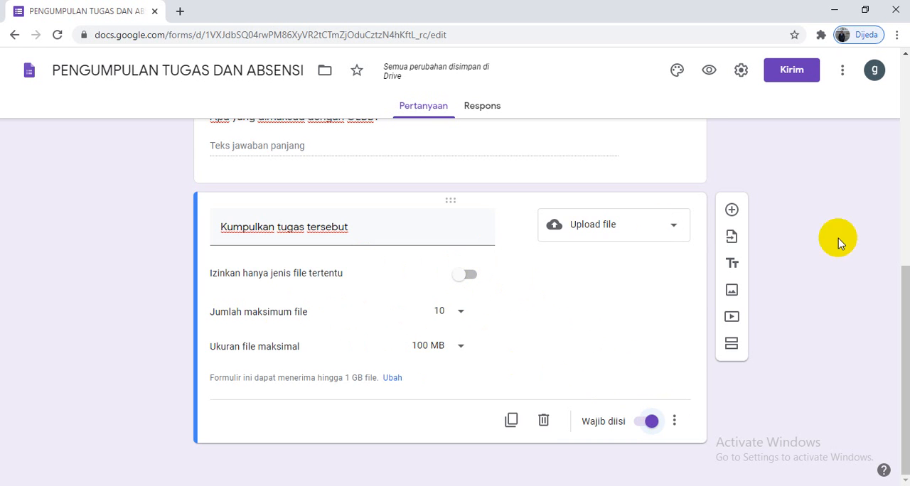
# - Insert the coloured laboratory flasks picture from the Kantor dan Sekolah themes as the form's header image
pyautogui.moveTo(905, 324); pyautogui.dragTo(906, 113)
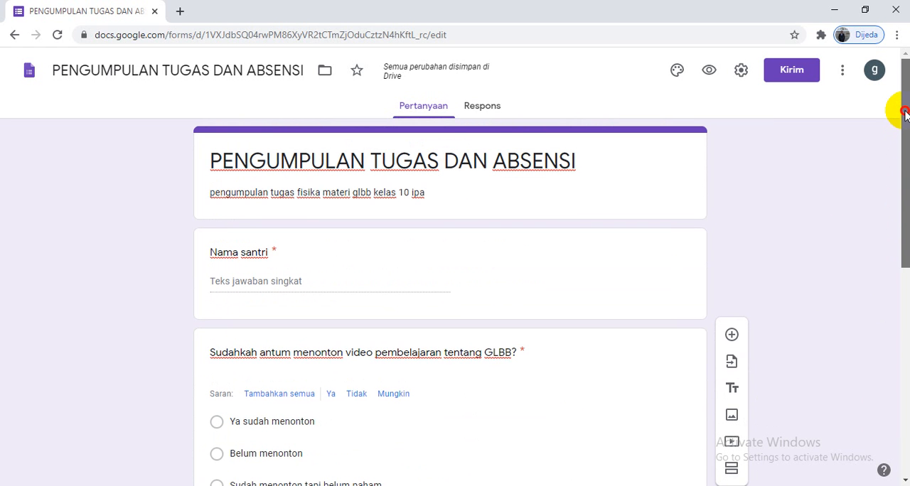
pyautogui.click(678, 72)
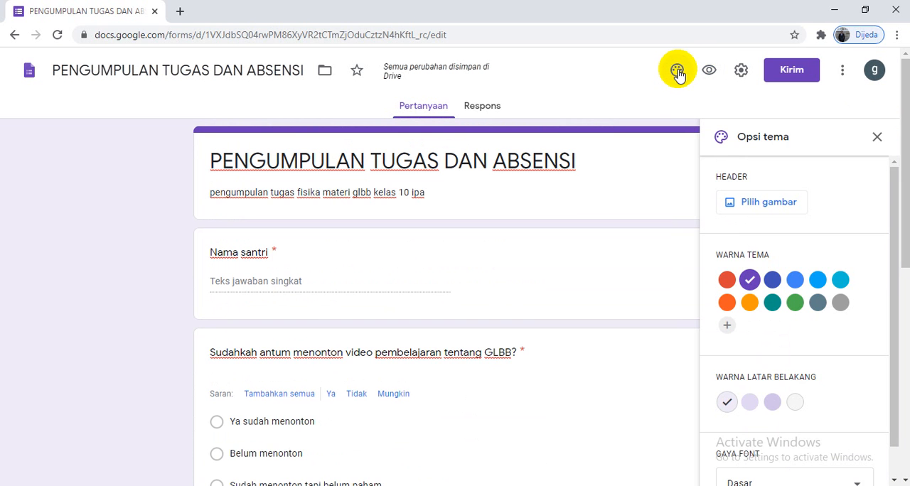
pyautogui.click(678, 72)
pyautogui.click(678, 71)
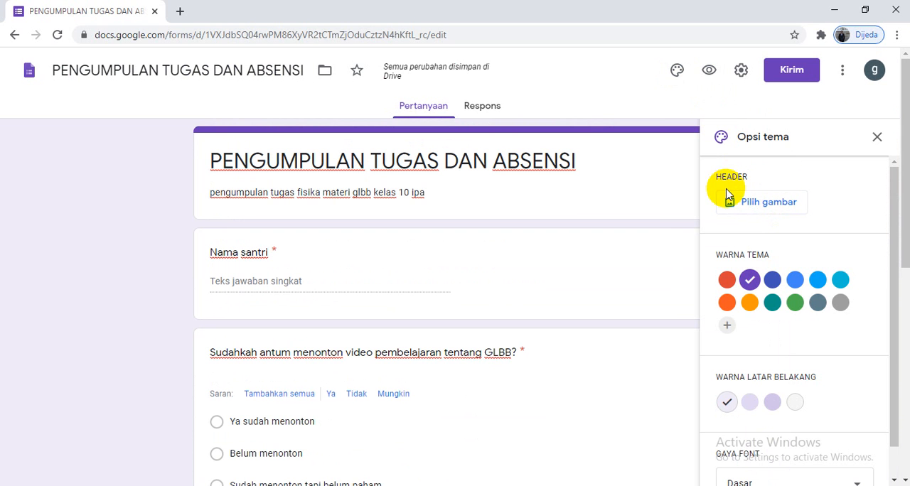
pyautogui.click(779, 208)
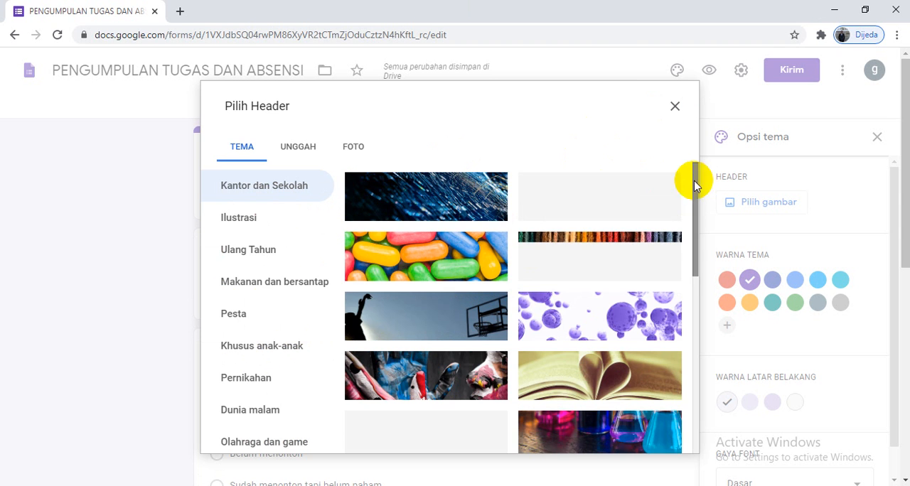
pyautogui.moveTo(696, 185); pyautogui.dragTo(695, 238)
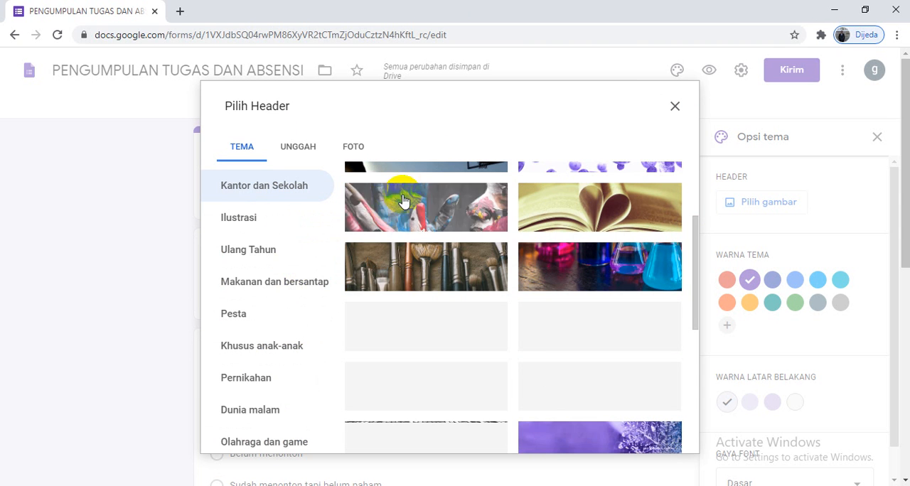
pyautogui.click(643, 261)
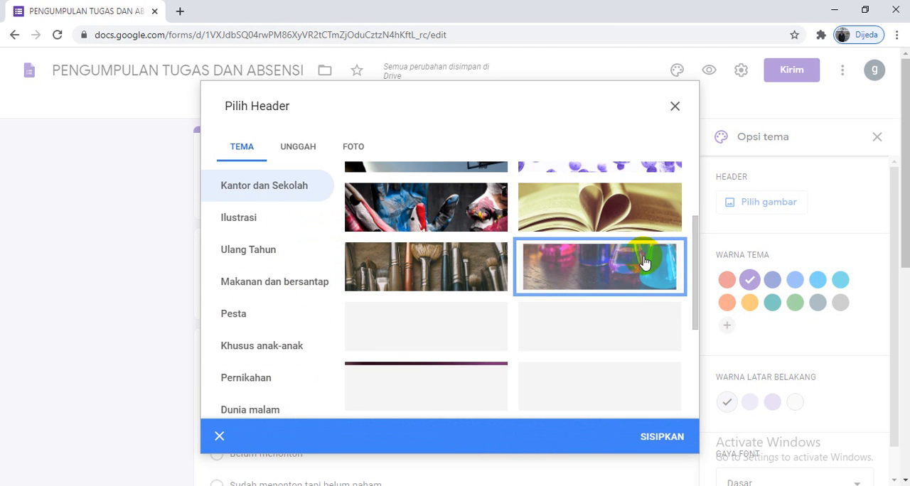
pyautogui.click(658, 437)
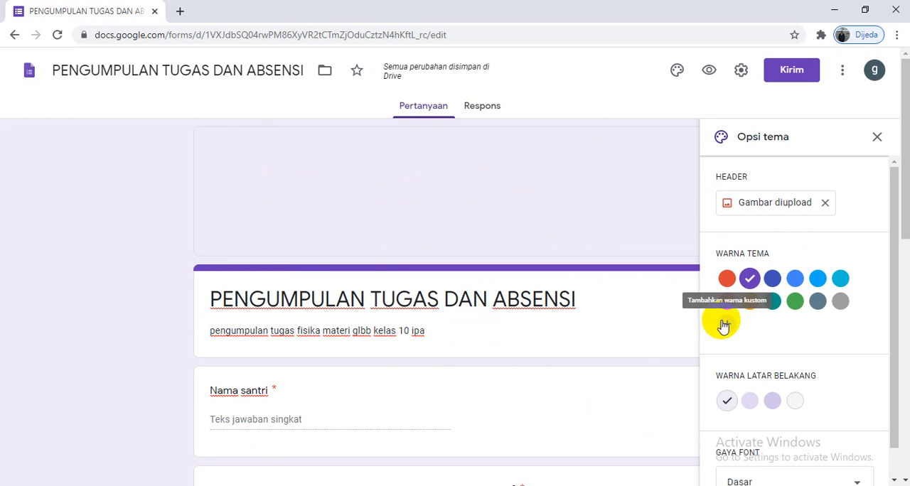
# - Set the form's theme colour to orange with the darkest orange background shade
pyautogui.click(751, 304)
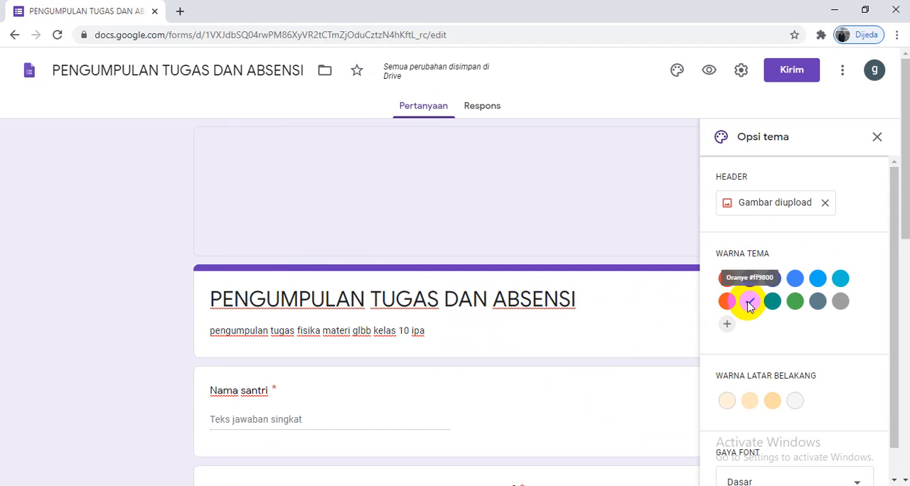
pyautogui.click(773, 402)
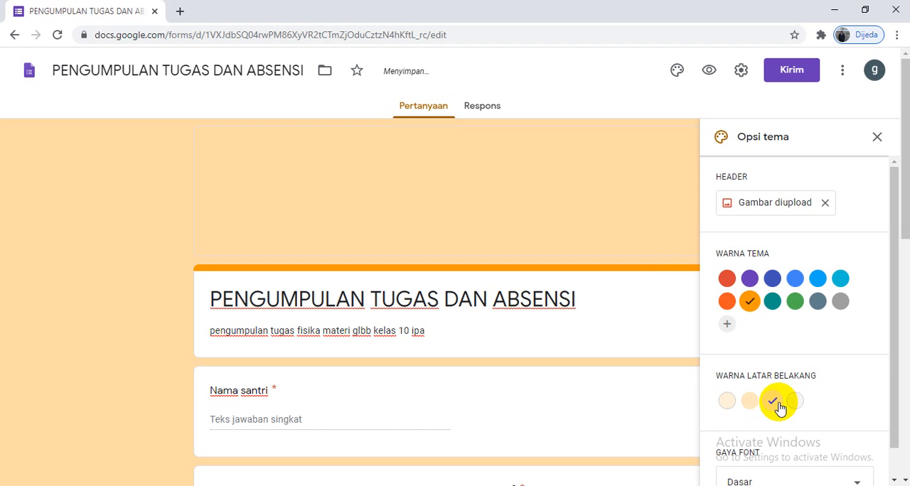
# - Try the Dekoratif, Formal and Lucu font styles on the form
pyautogui.moveTo(894, 344); pyautogui.dragTo(894, 379)
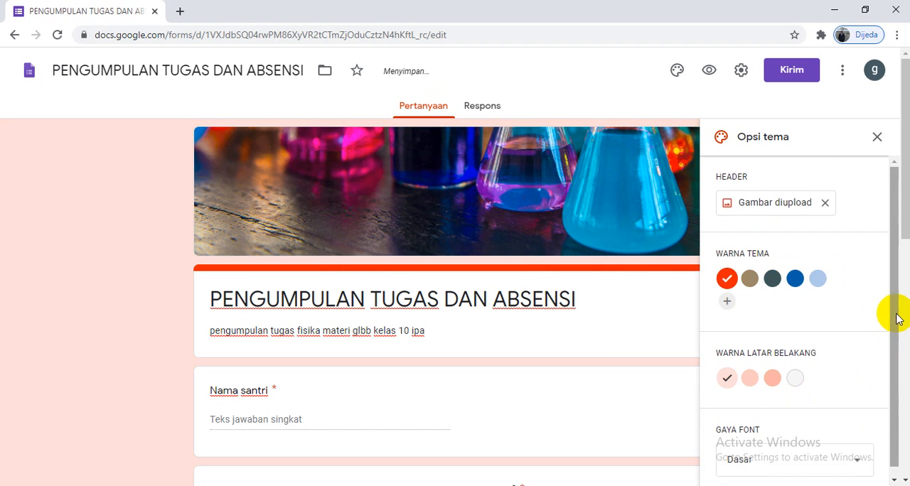
pyautogui.scroll(-1, 888, 364)
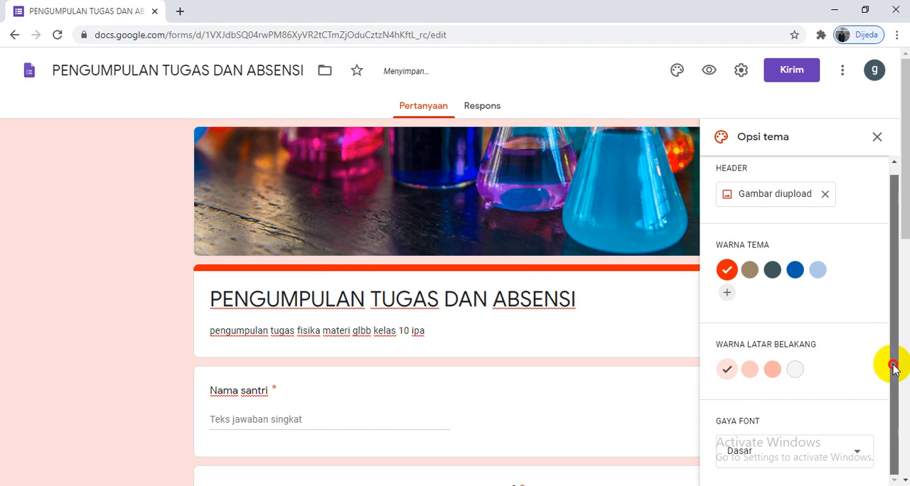
pyautogui.click(841, 453)
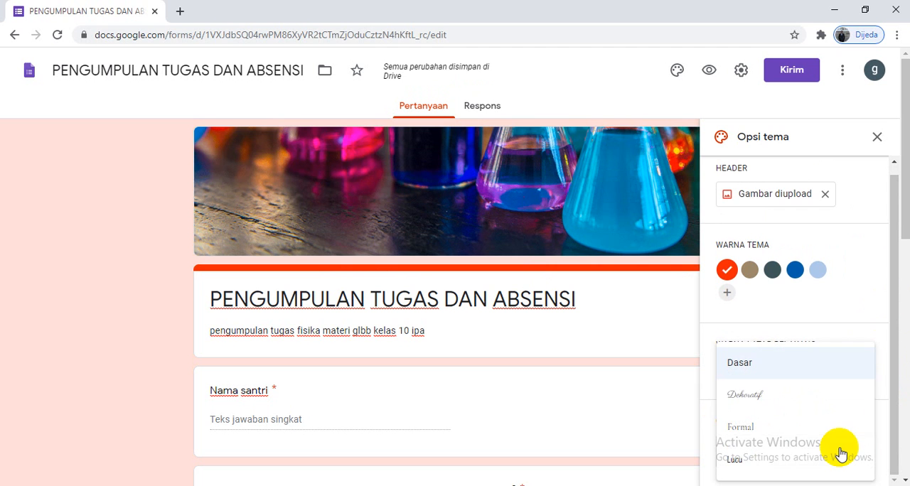
pyautogui.click(775, 404)
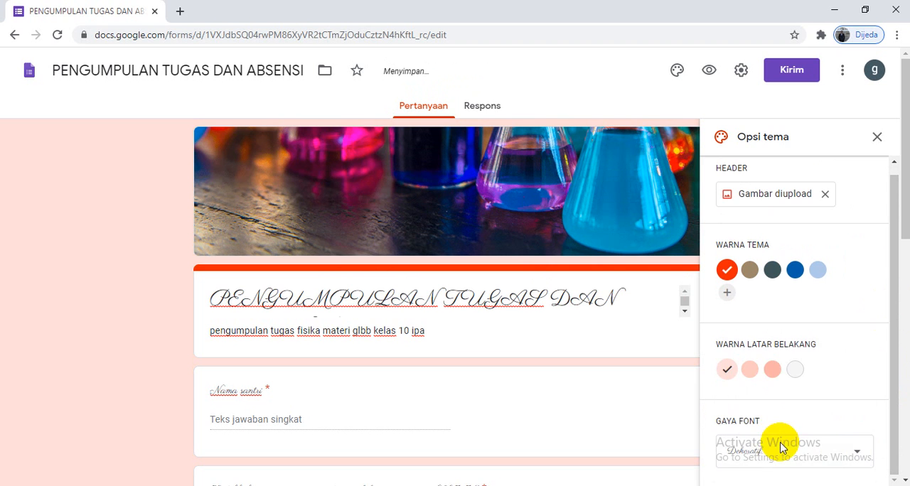
pyautogui.click(782, 447)
pyautogui.click(771, 431)
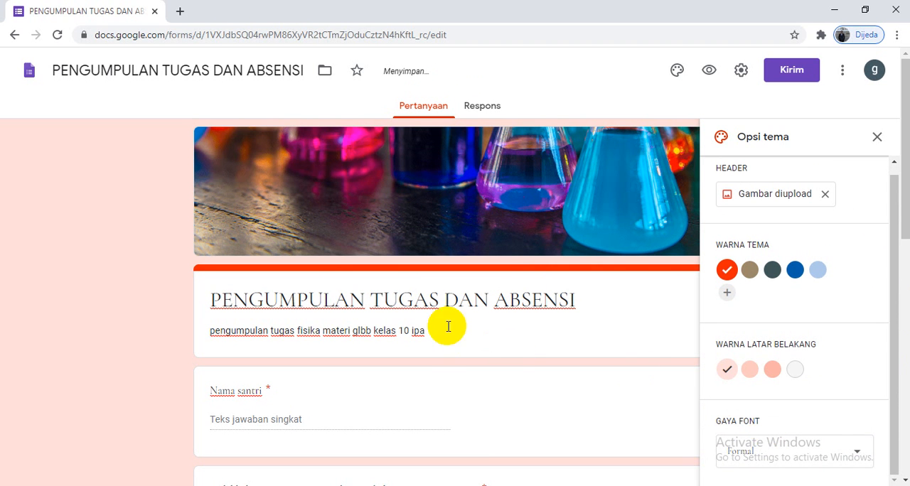
pyautogui.click(768, 451)
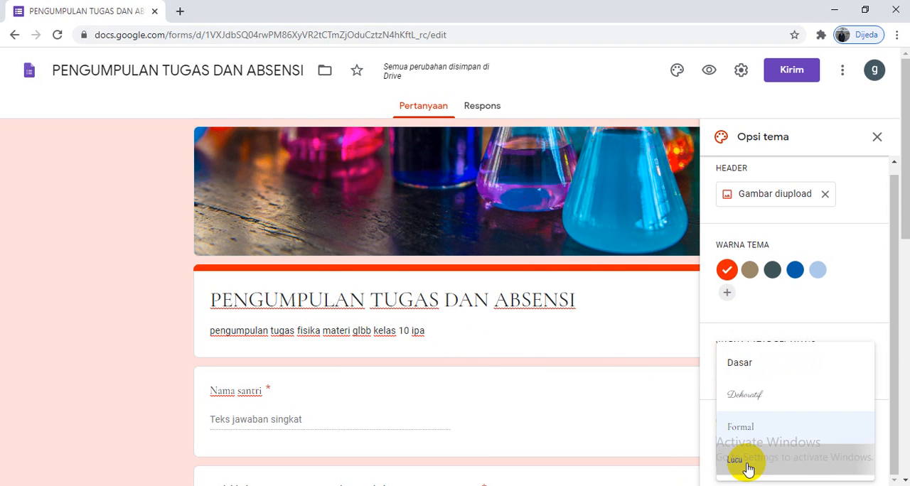
pyautogui.click(740, 460)
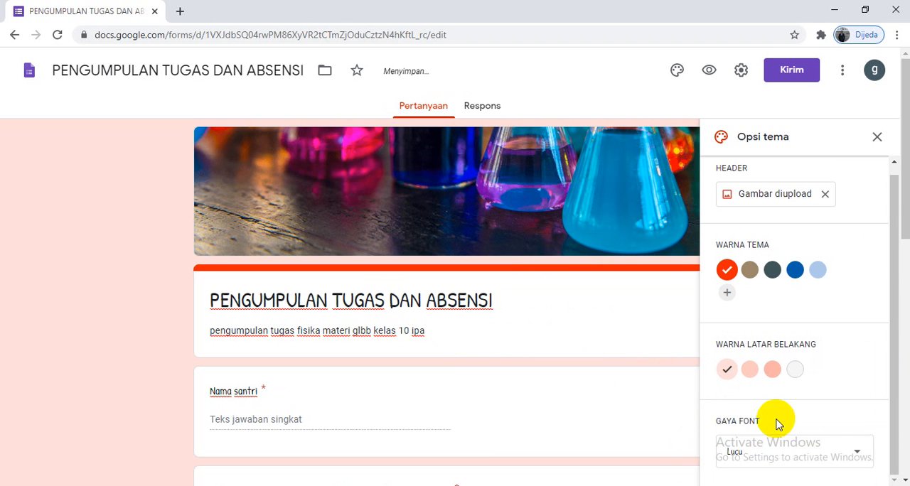
# - Set the form's font style to Formal and close the theme options
pyautogui.click(766, 443)
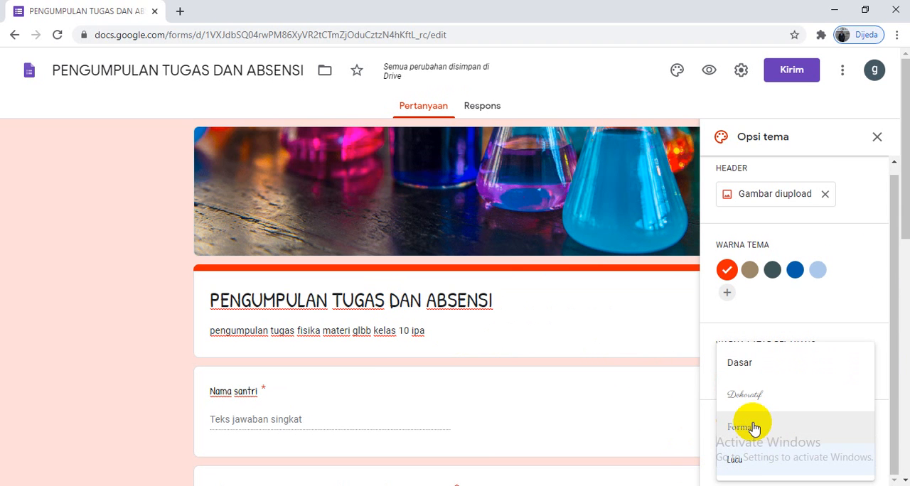
pyautogui.click(754, 427)
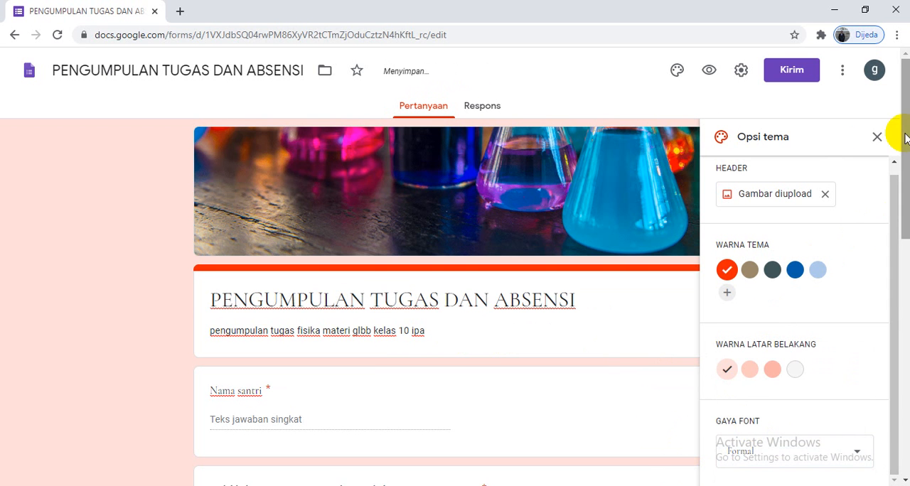
pyautogui.scroll(-3, 904, 183)
pyautogui.scroll(3, 904, 184)
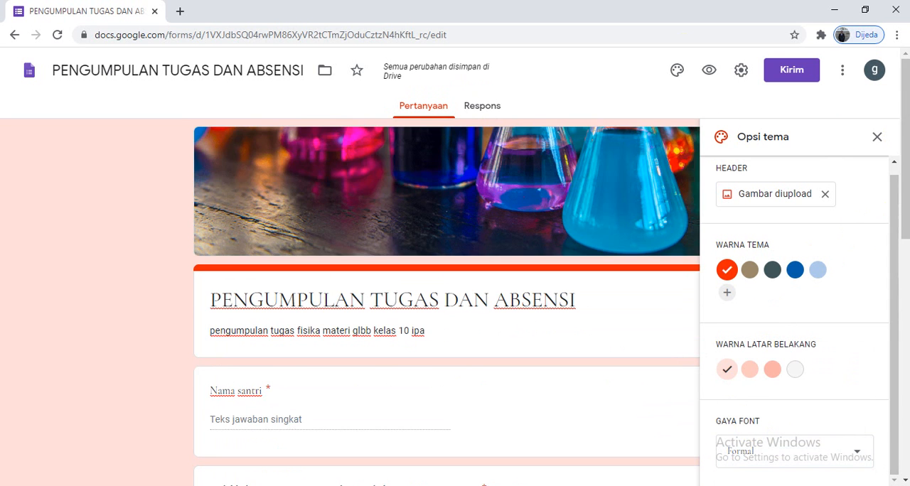
pyautogui.click(879, 138)
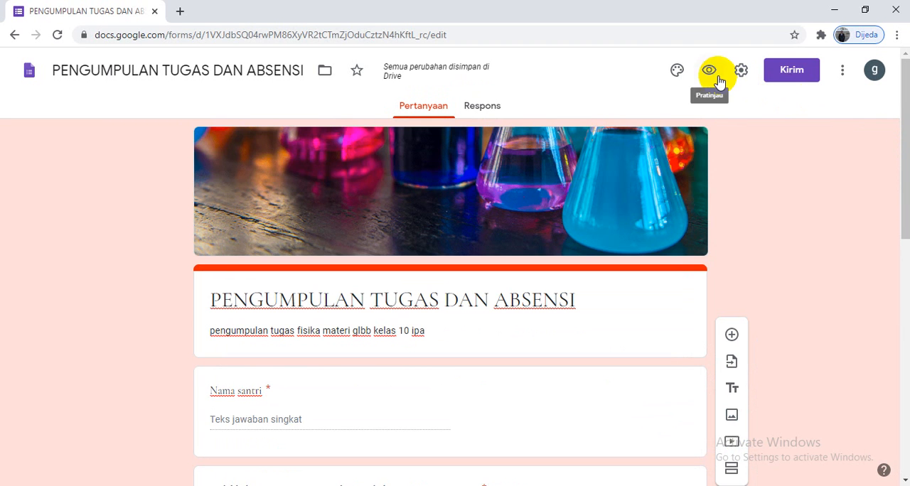
# - Generate a shortened sharing link for the form and copy it, leaving email address collection off
pyautogui.click(797, 72)
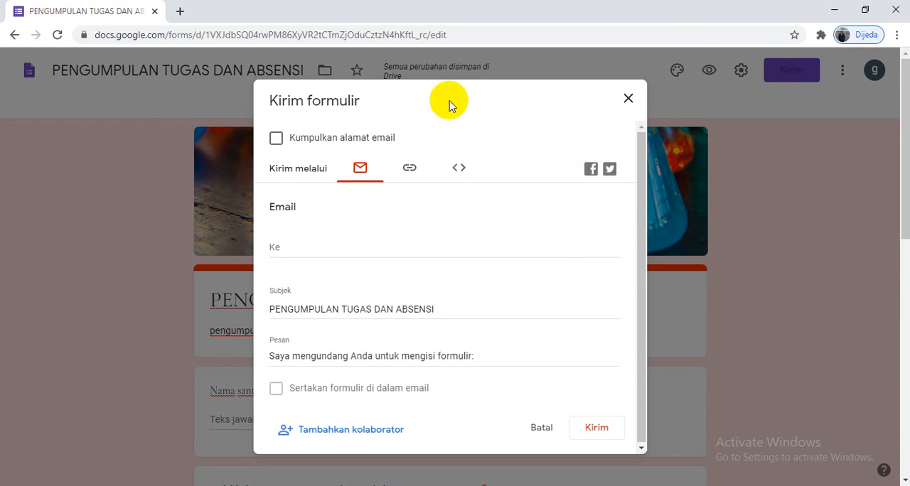
pyautogui.click(410, 171)
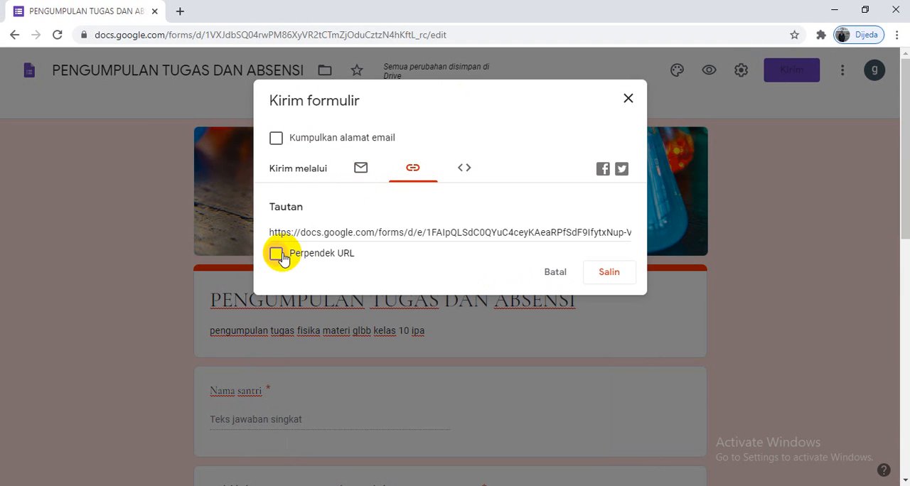
pyautogui.click(364, 171)
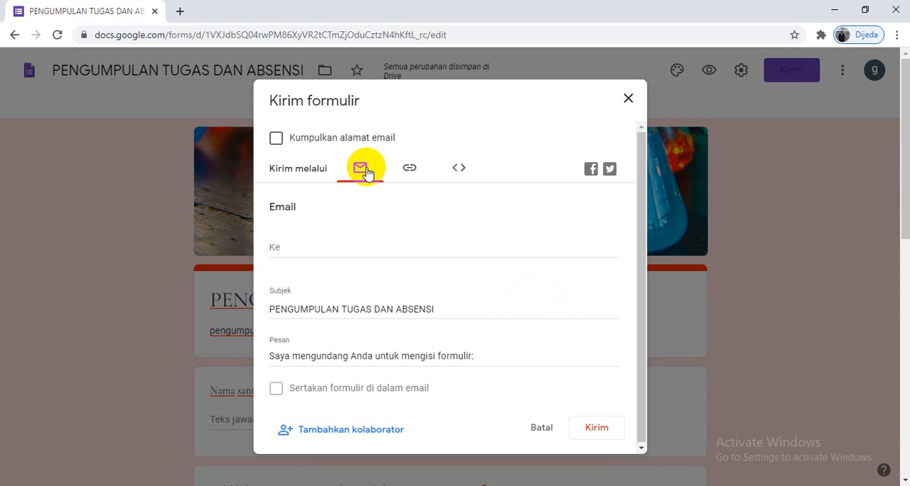
pyautogui.click(411, 173)
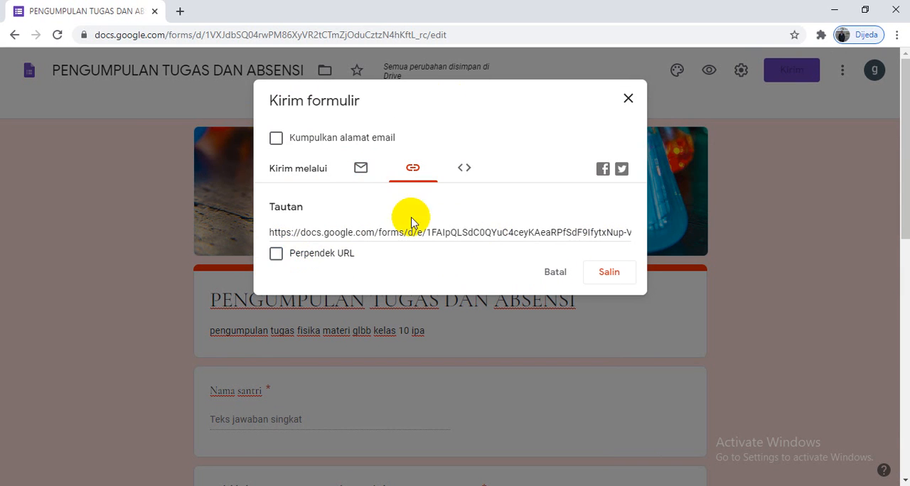
pyautogui.click(278, 259)
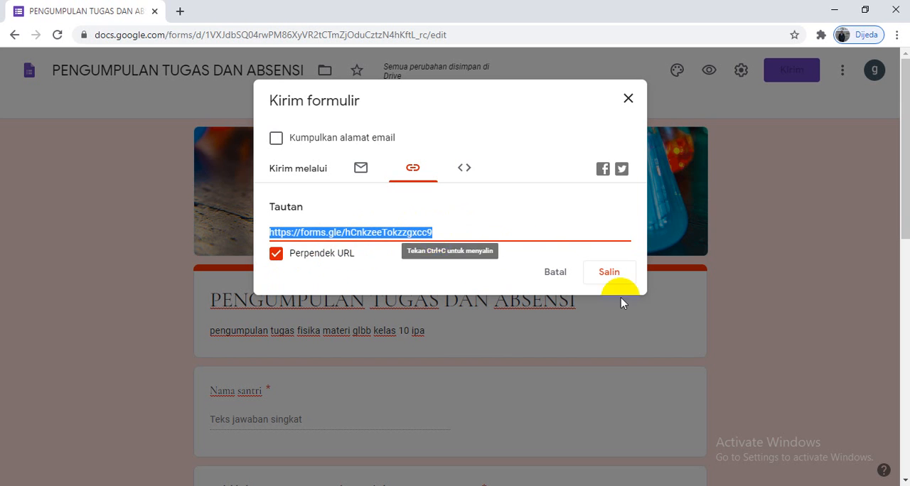
pyautogui.click(612, 274)
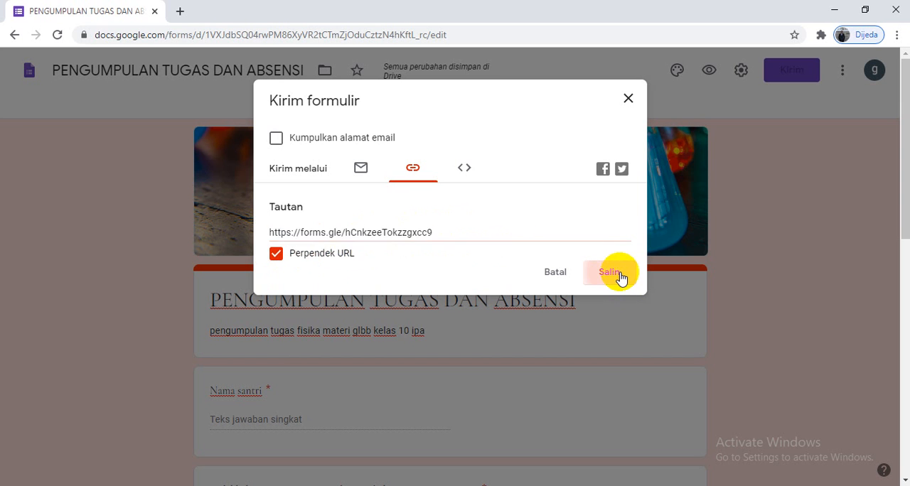
# - Open WhatsApp Web at web.whatsapp.com in a new browser tab
pyautogui.click(179, 11)
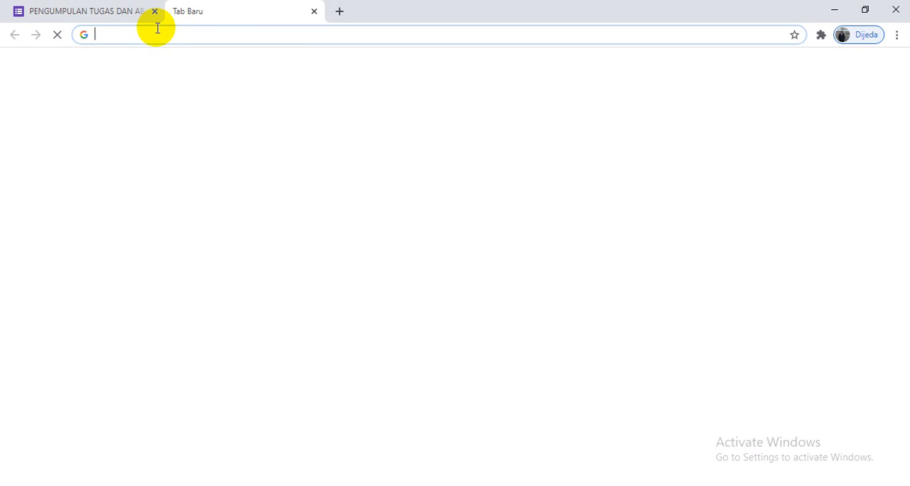
pyautogui.write('web')
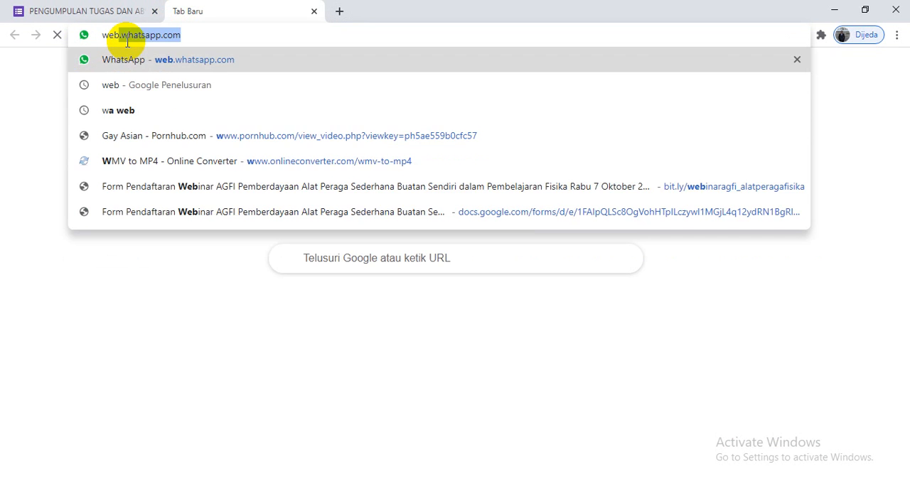
pyautogui.press('Return')
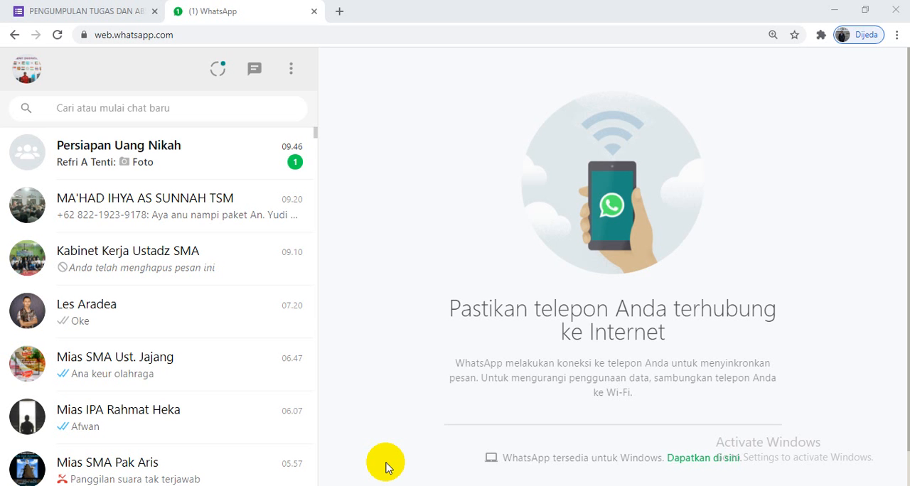
# - Paste the copied form link into the Kabinet Kerja Ustadz SMA group chat and send it
pyautogui.click(206, 268)
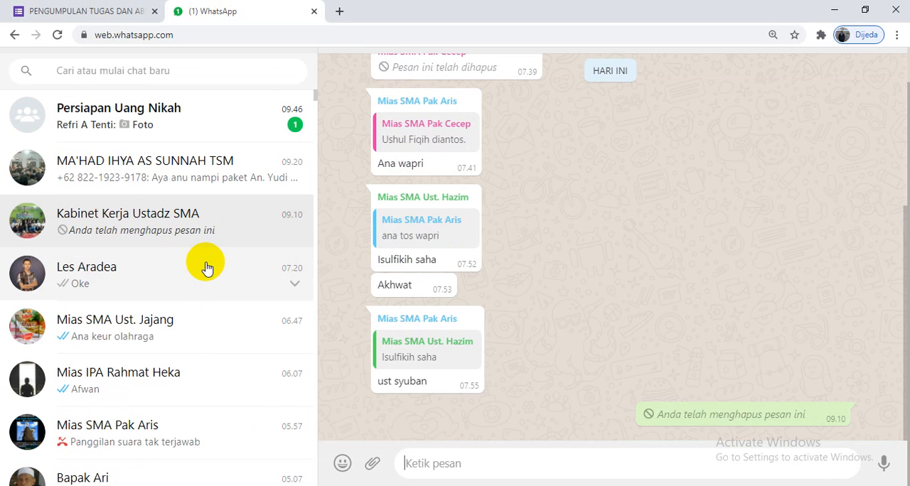
pyautogui.click(444, 465)
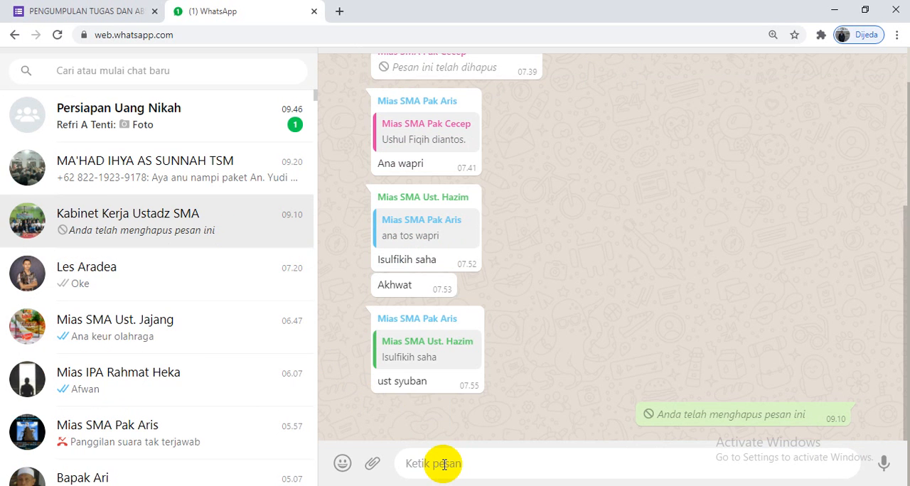
pyautogui.write('https://forms.gle/hCnkzeeTokzzgxcc9')
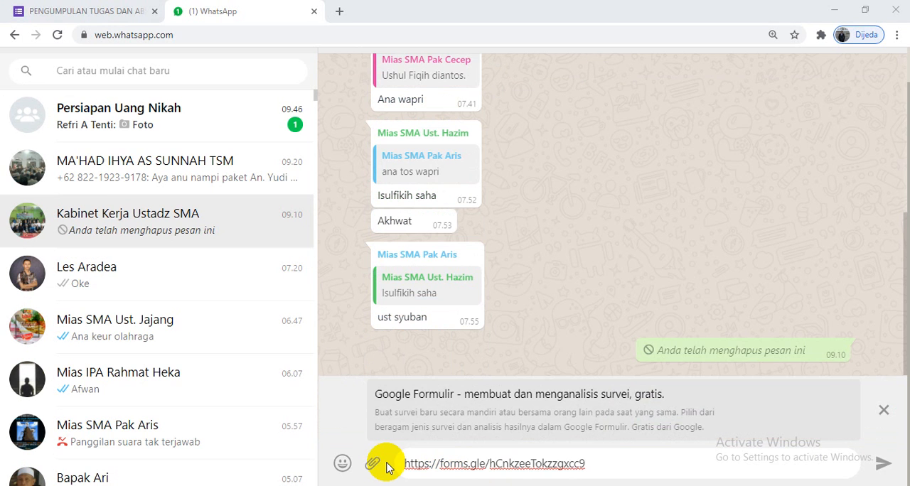
pyautogui.click(592, 469)
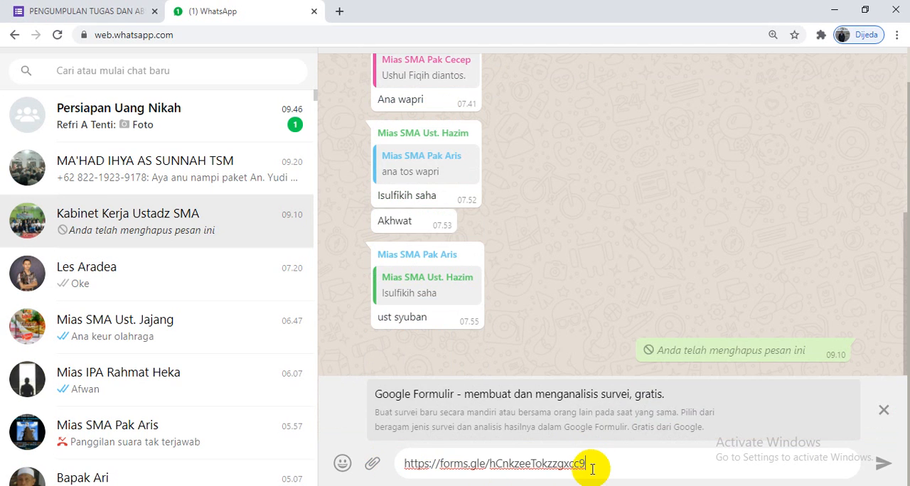
pyautogui.press('Return')
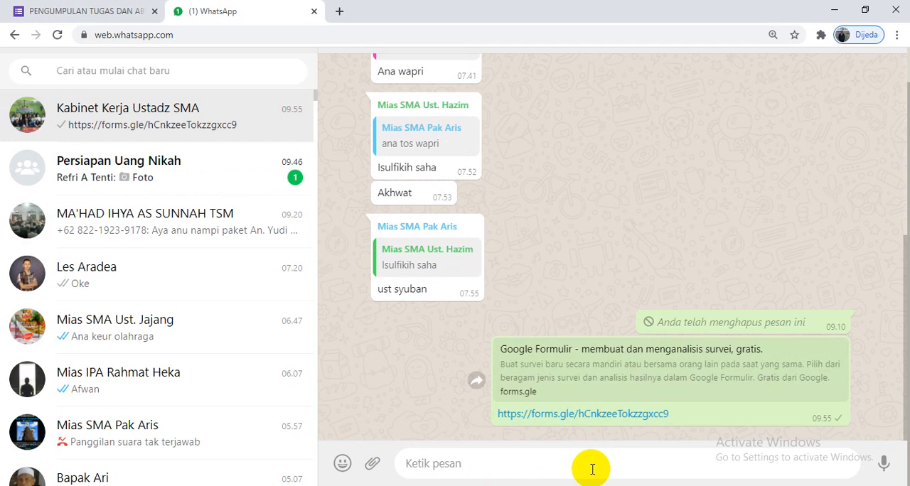
# - Open the form from the sent link, enter the student's name under Nama santri and choose "Ya sudah menonton" for the video question
pyautogui.click(613, 417)
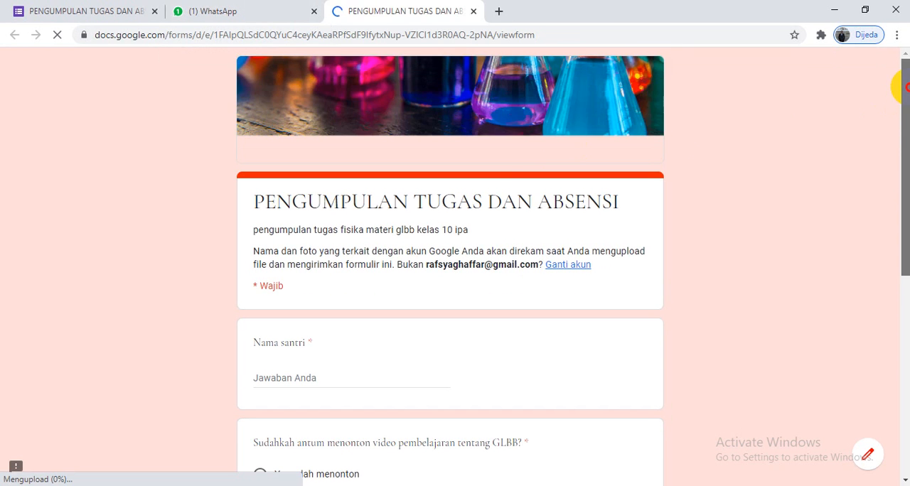
pyautogui.moveTo(904, 87); pyautogui.dragTo(902, 169)
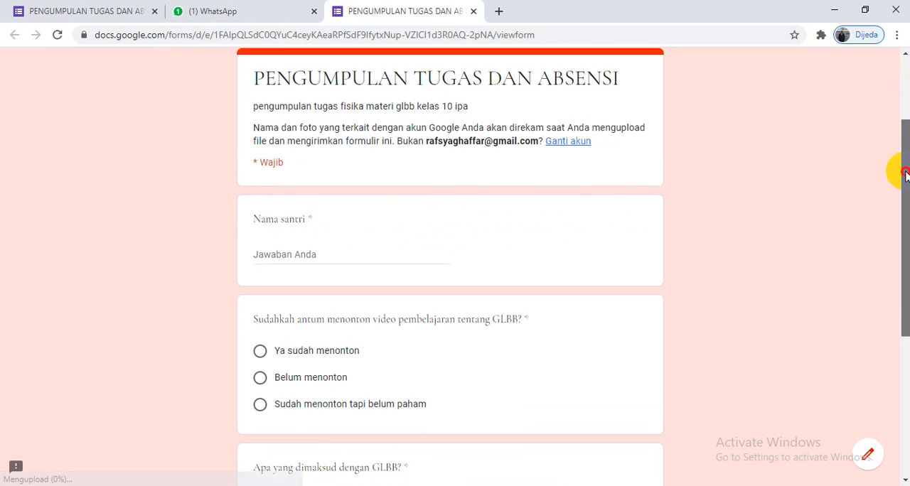
pyautogui.click(305, 253)
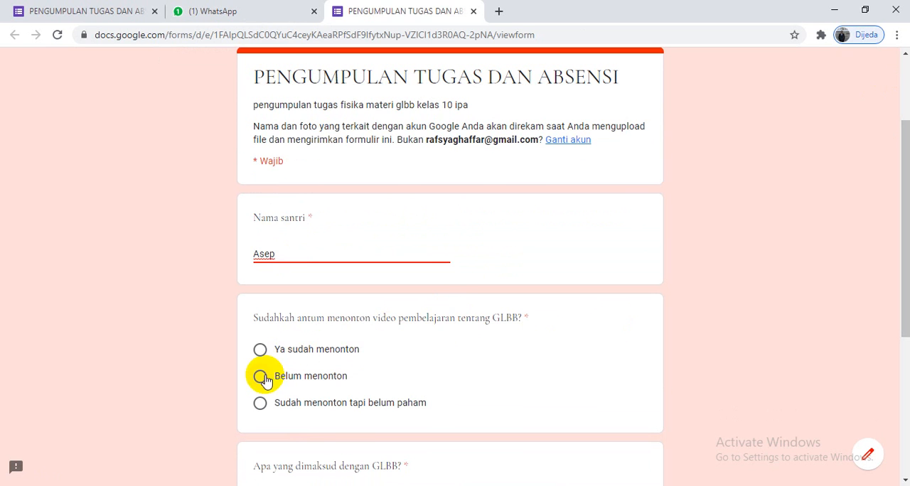
pyautogui.click(261, 351)
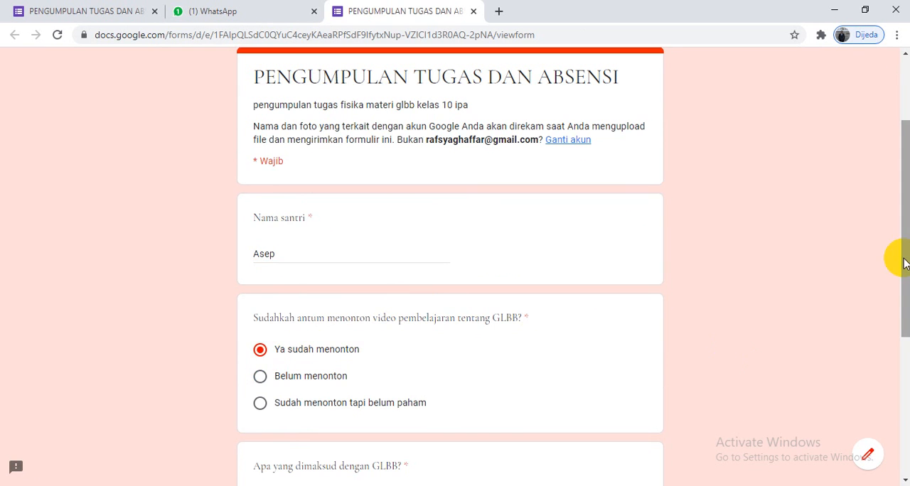
# - Answer the question on what GLBB means with "GLBB adalah gerak lurus berubah beraturan yang memiliki percepatan tidak sama dengan nol."
pyautogui.moveTo(905, 264); pyautogui.dragTo(900, 432)
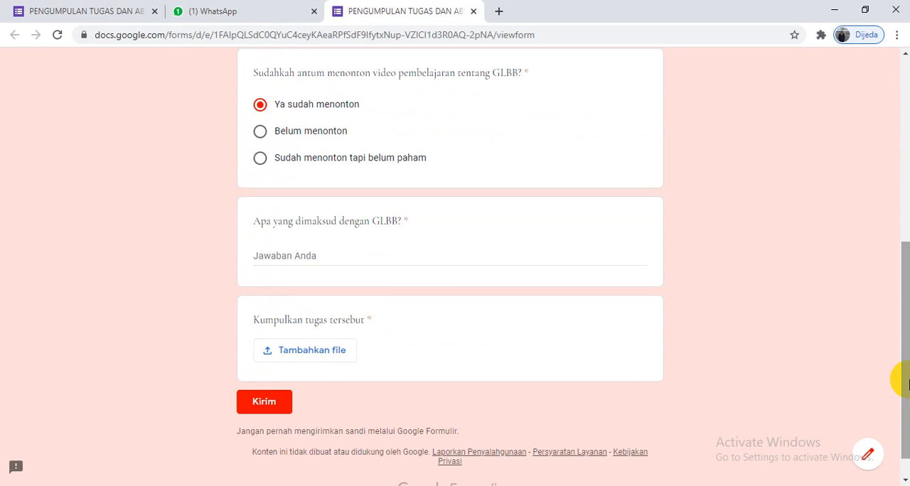
pyautogui.click(311, 256)
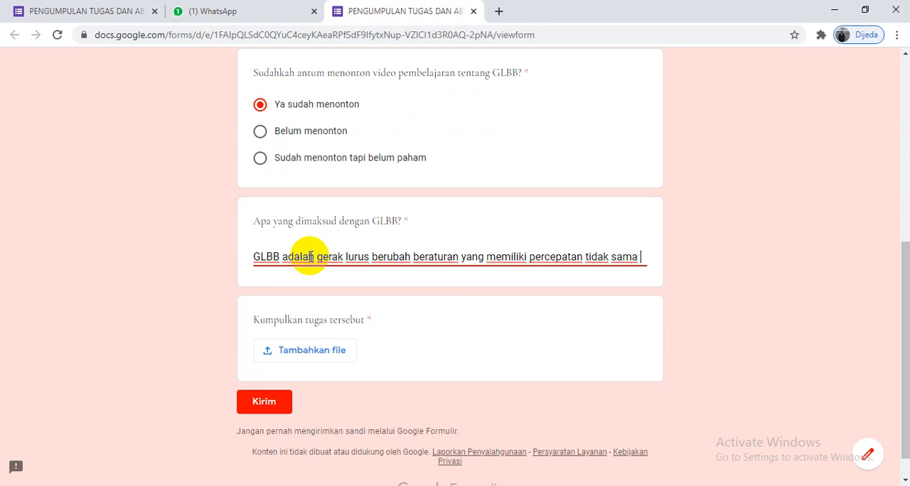
pyautogui.write('dengan nol.')
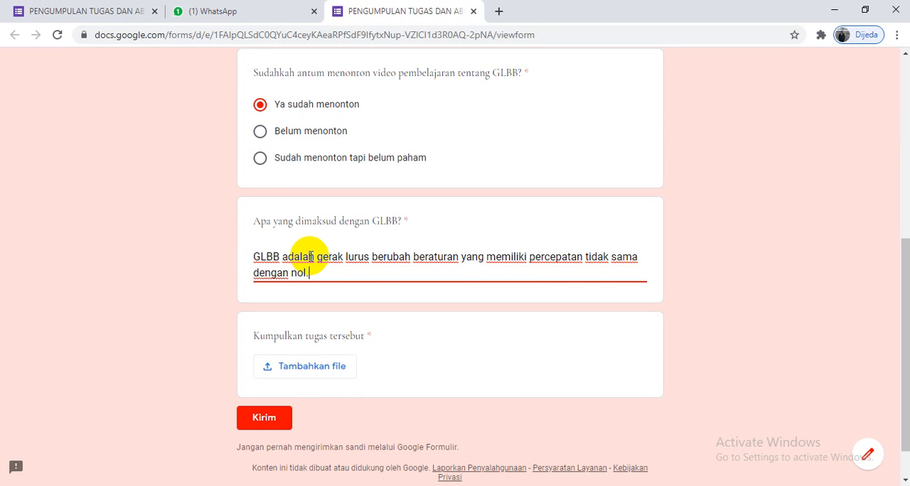
# - Upload MODULUS YOUNG.pdf from the XI folder on the device as the Kumpulkan tugas tersebut answer and submit the form
pyautogui.click(327, 367)
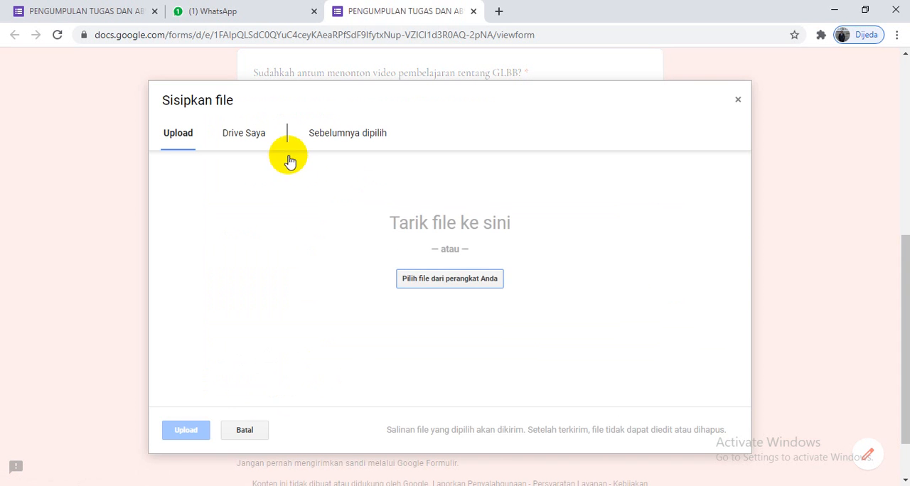
pyautogui.click(438, 282)
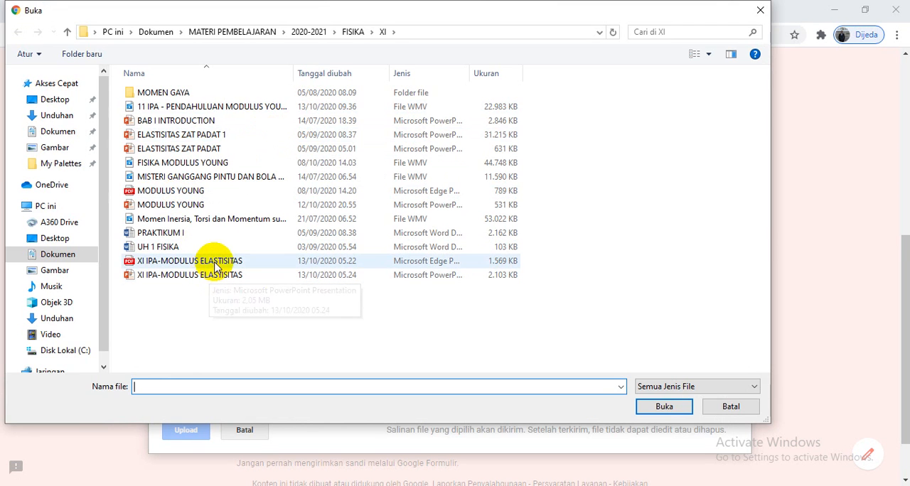
pyautogui.doubleClick(217, 192)
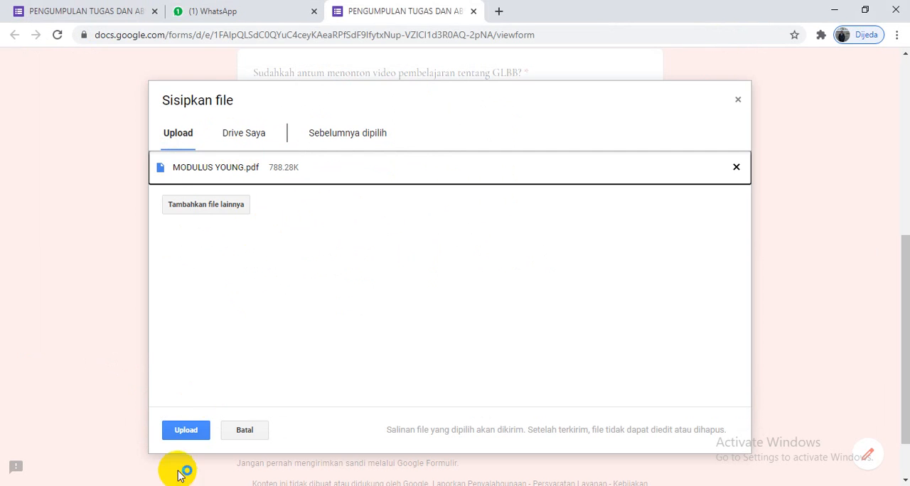
pyautogui.click(188, 433)
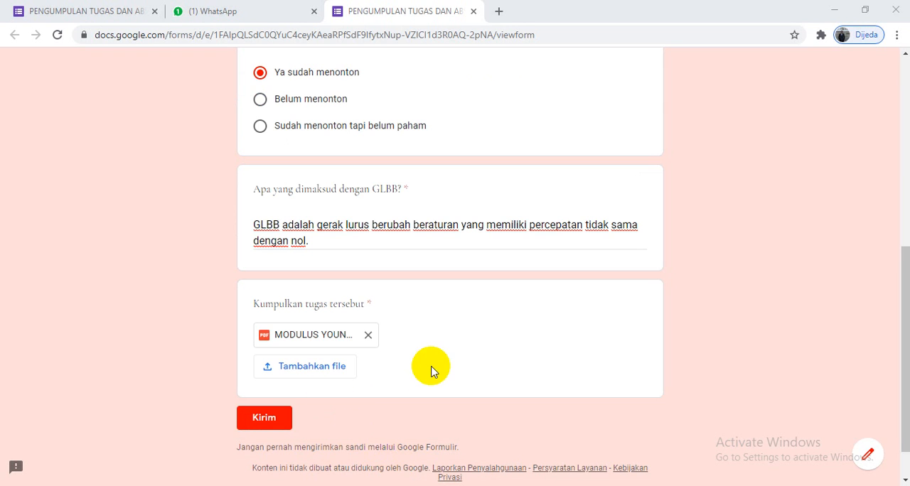
pyautogui.click(280, 420)
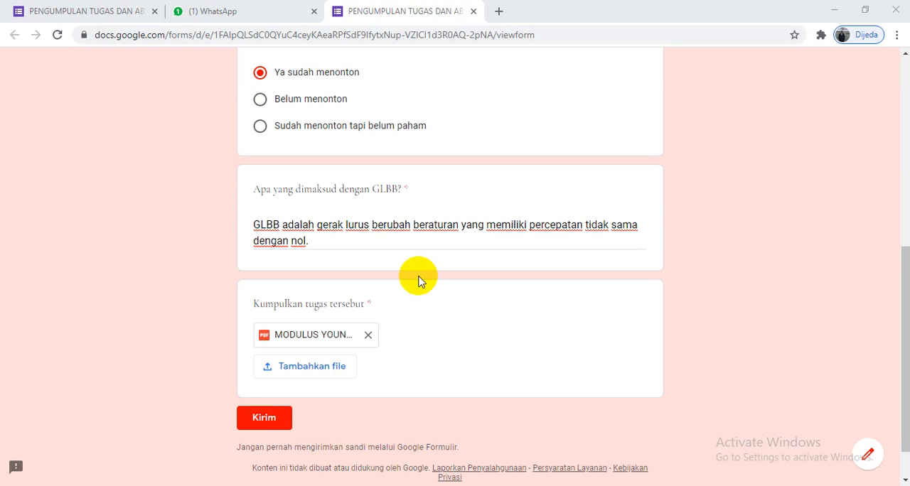
pyautogui.click(263, 426)
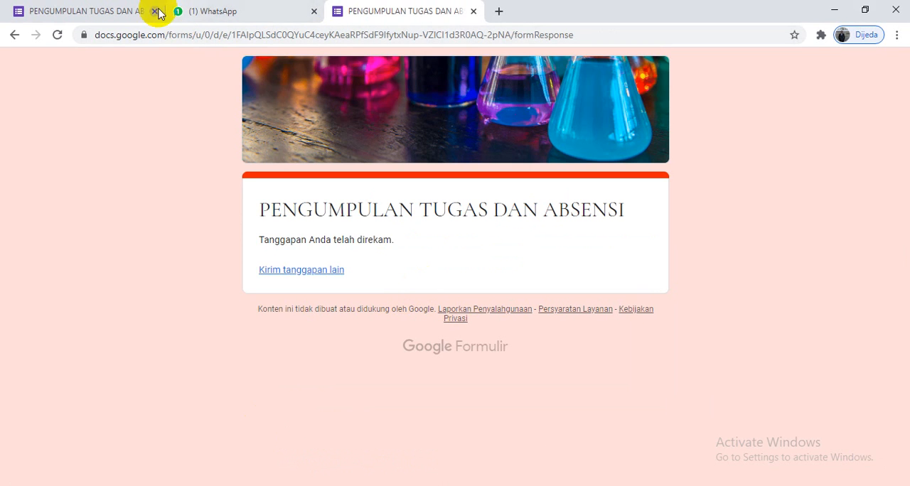
# - Return to the form editor, close the send dialog and review the summary of submitted responses for every question
pyautogui.click(99, 20)
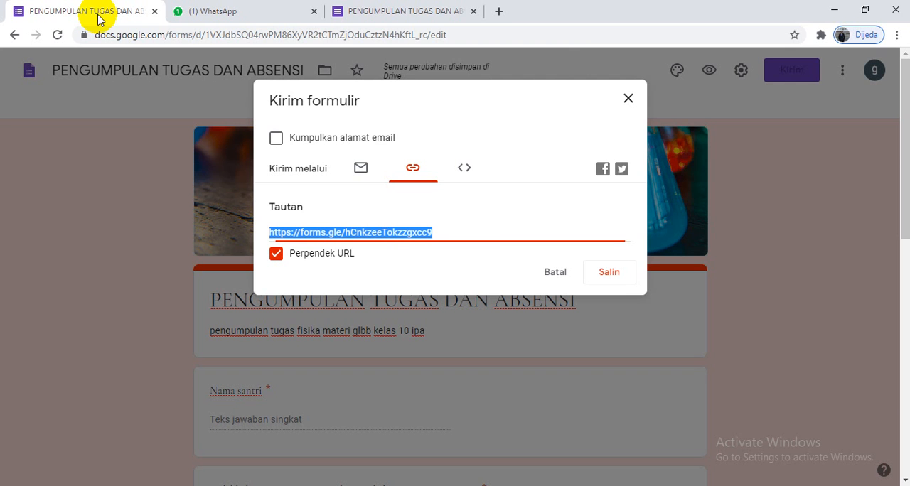
pyautogui.click(627, 99)
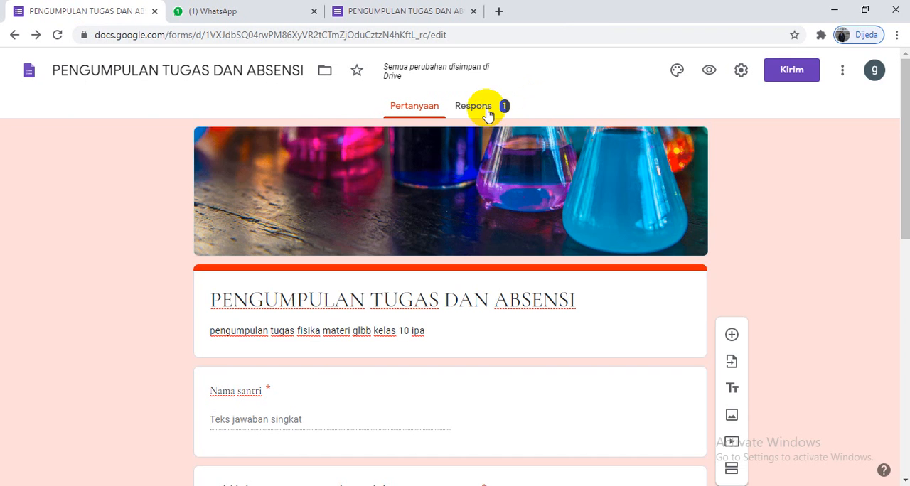
pyautogui.click(495, 110)
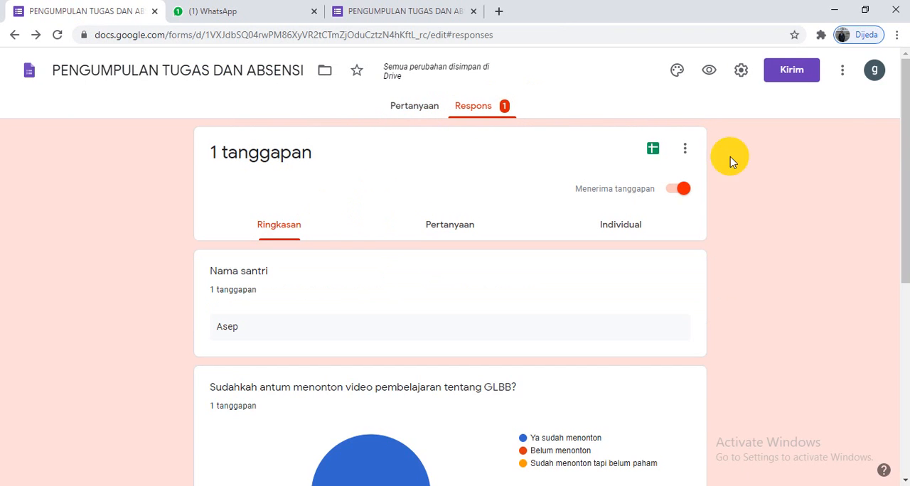
pyautogui.moveTo(906, 148); pyautogui.dragTo(888, 384)
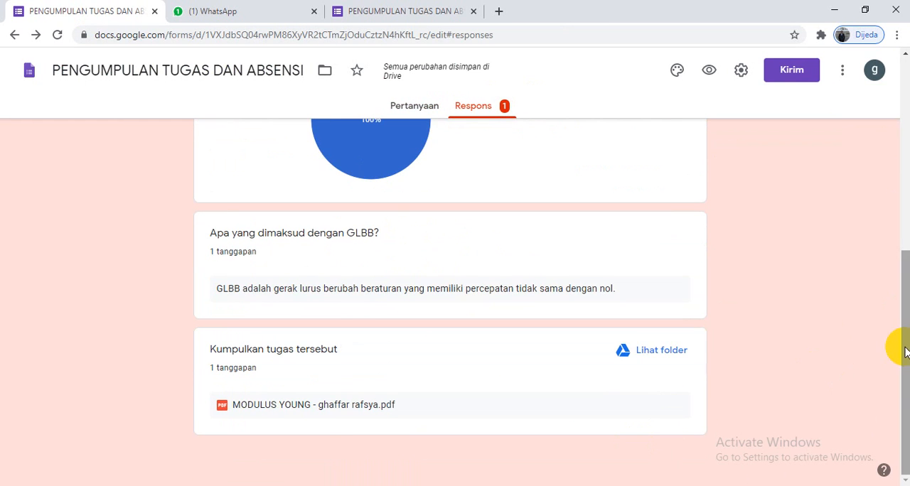
pyautogui.moveTo(906, 351); pyautogui.dragTo(906, 162)
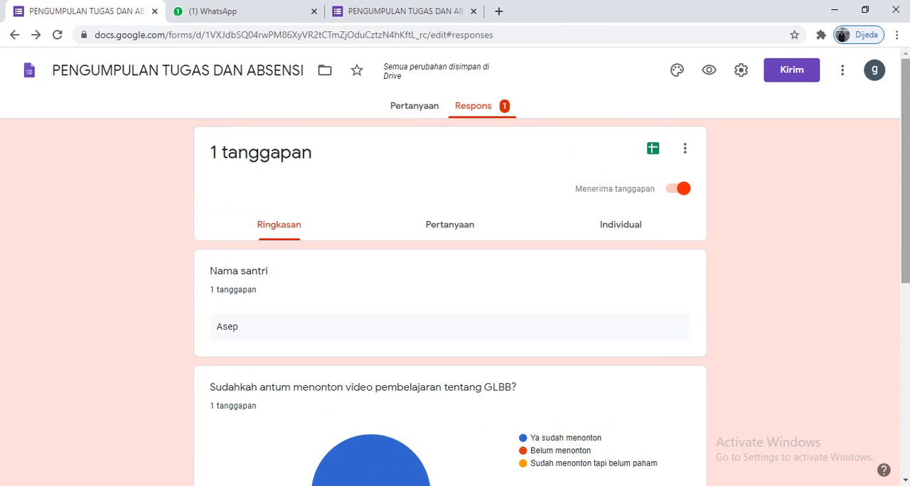